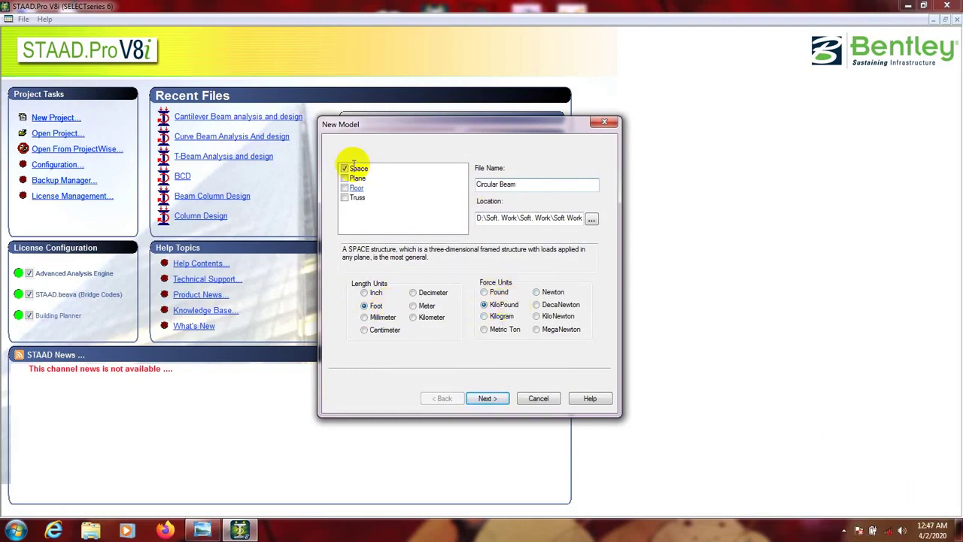
Step: Create the Circular Beam space model in foot and KiloPound units with the Add Beam option, and close the default snap grid
click(495, 400)
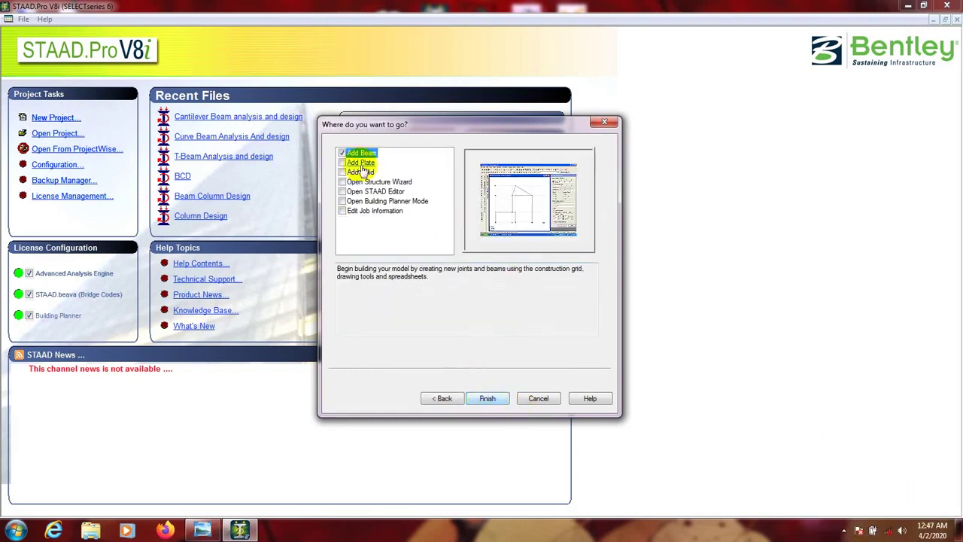
click(485, 396)
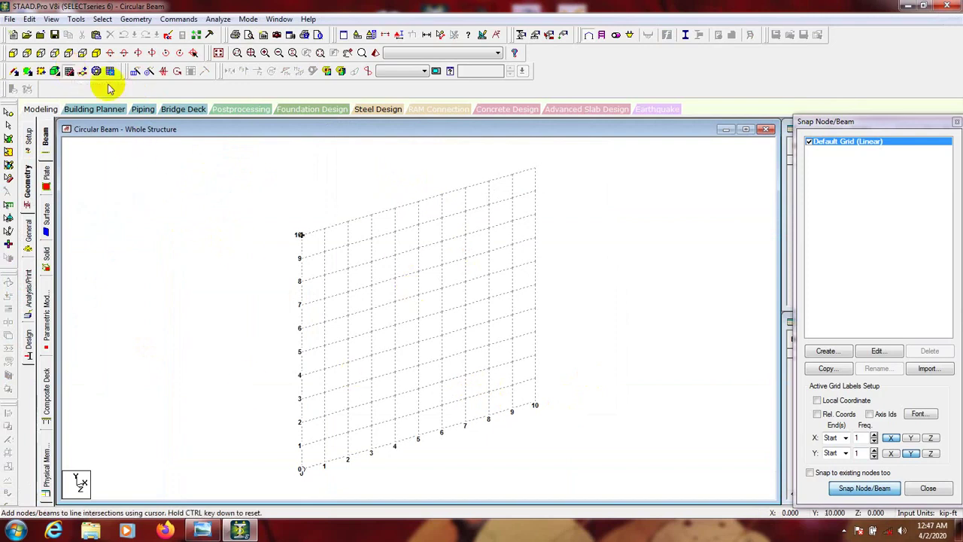
click(68, 73)
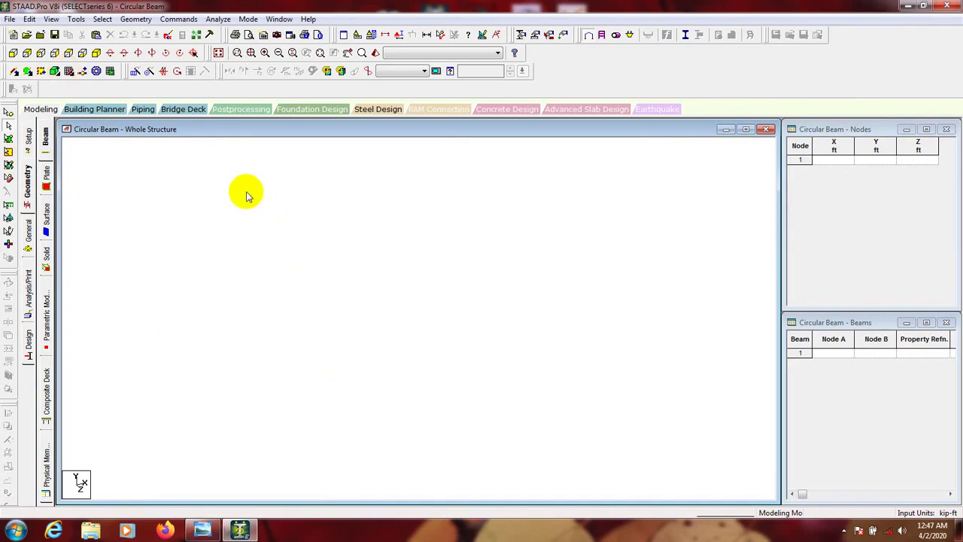
Step: Run the Structure Wizard and start a Circular Beam prototype from the Frame Models
click(135, 20)
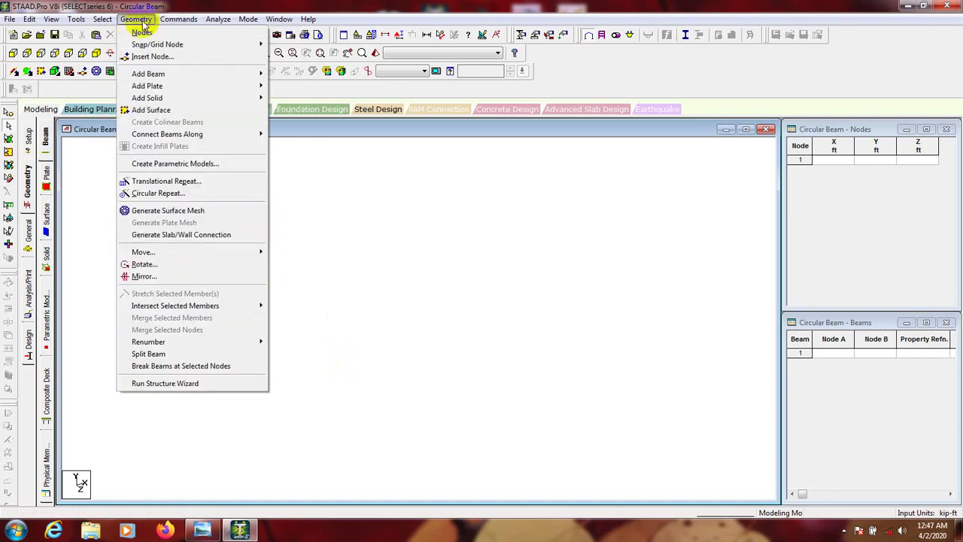
click(170, 385)
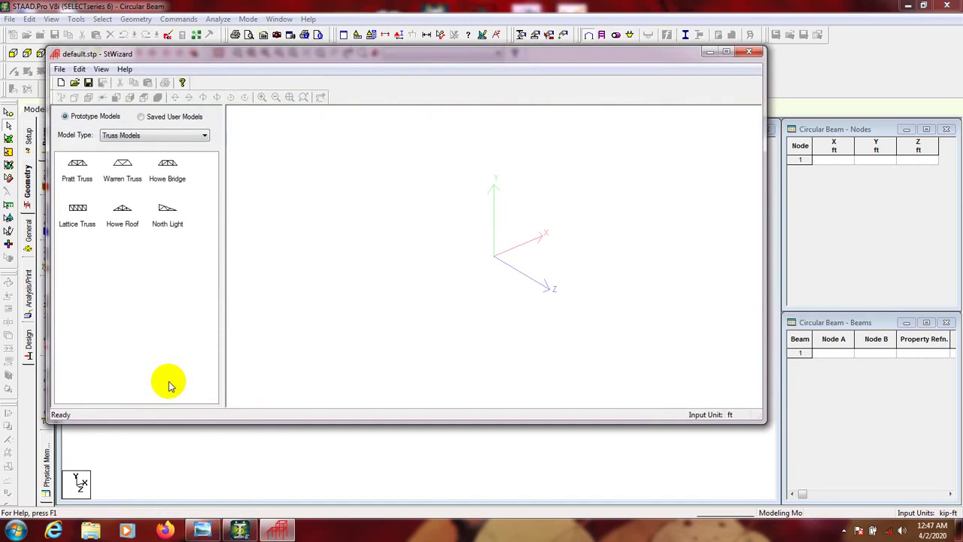
click(155, 134)
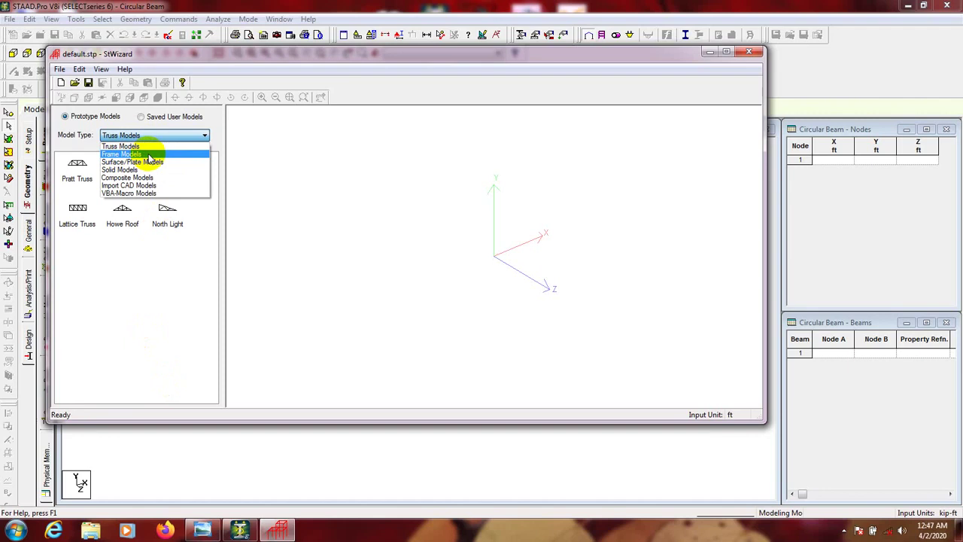
click(150, 155)
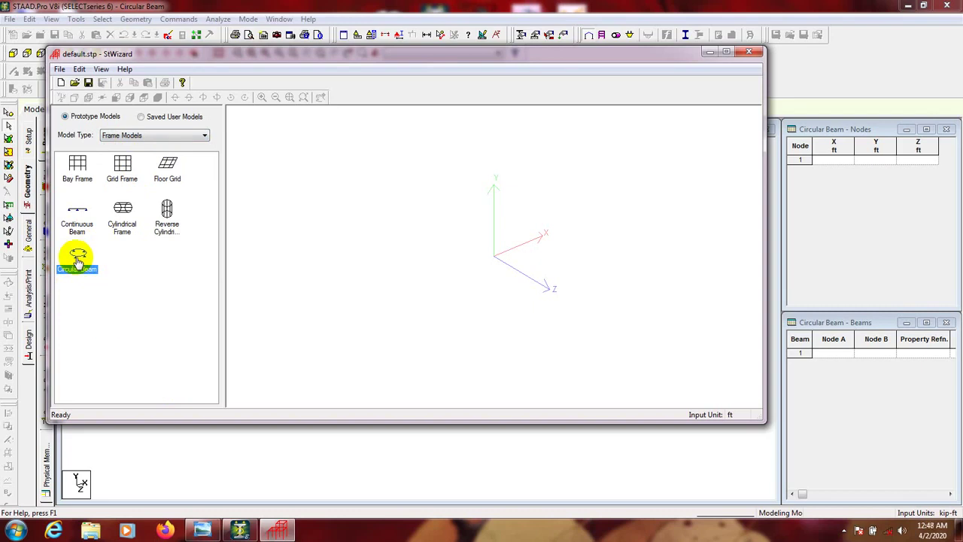
double_click(78, 255)
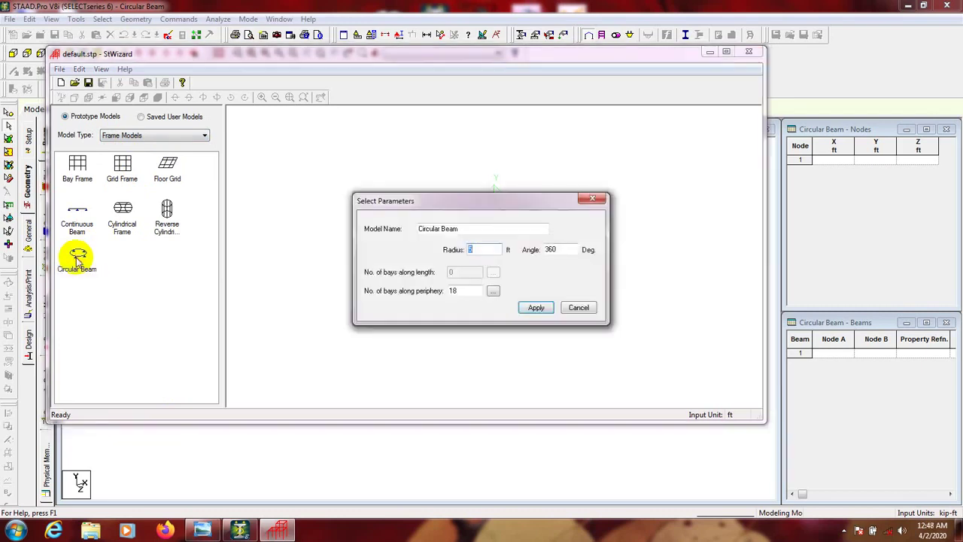
Step: Set the circular beam's radius to 5 ft and keep its angle at 360 degrees
drag(529, 201, 520, 181)
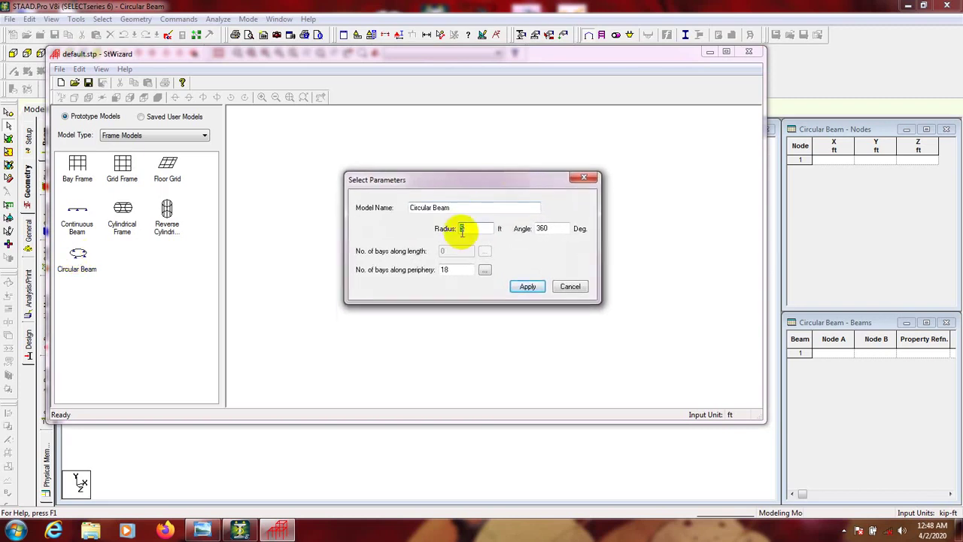
text(5)
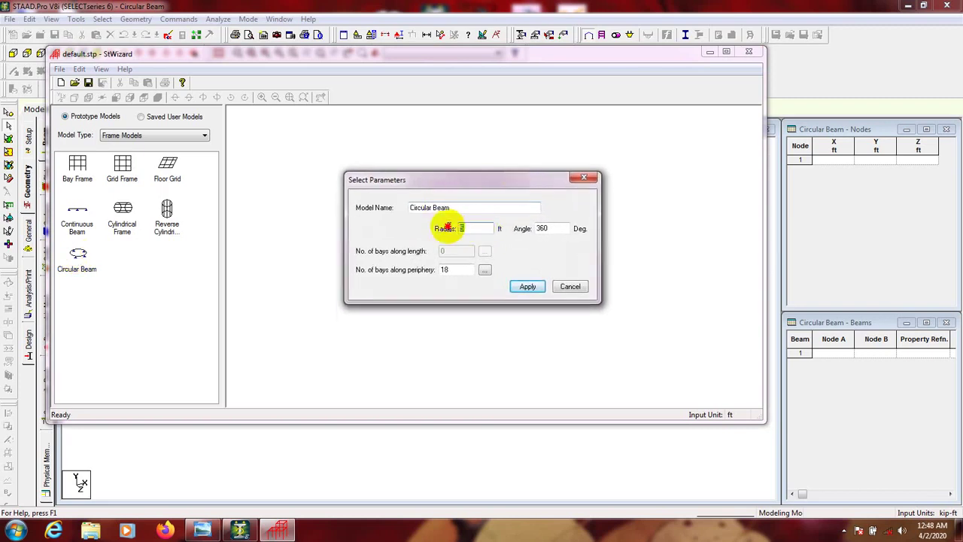
drag(480, 227, 462, 228)
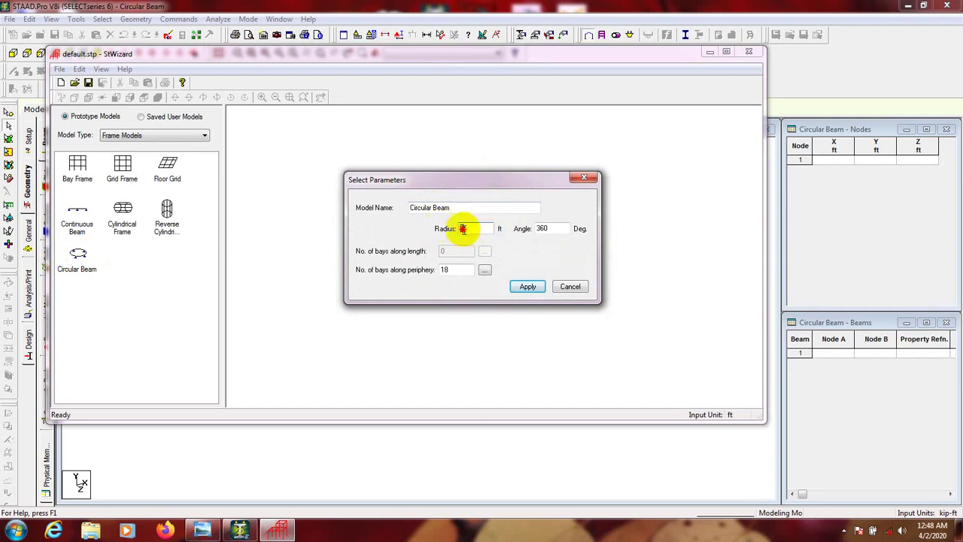
drag(557, 228, 511, 231)
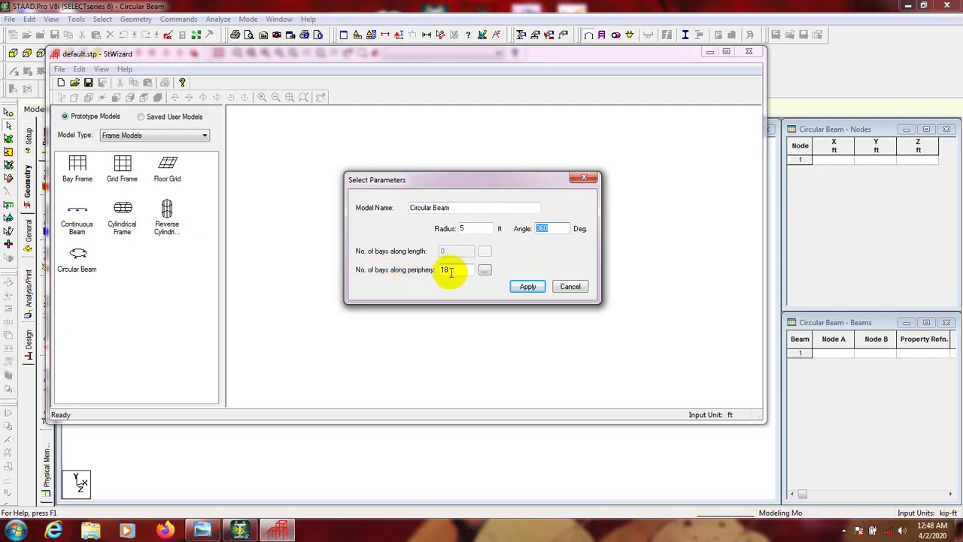
Step: Review the angle of each bay along the periphery without changing the table
click(485, 270)
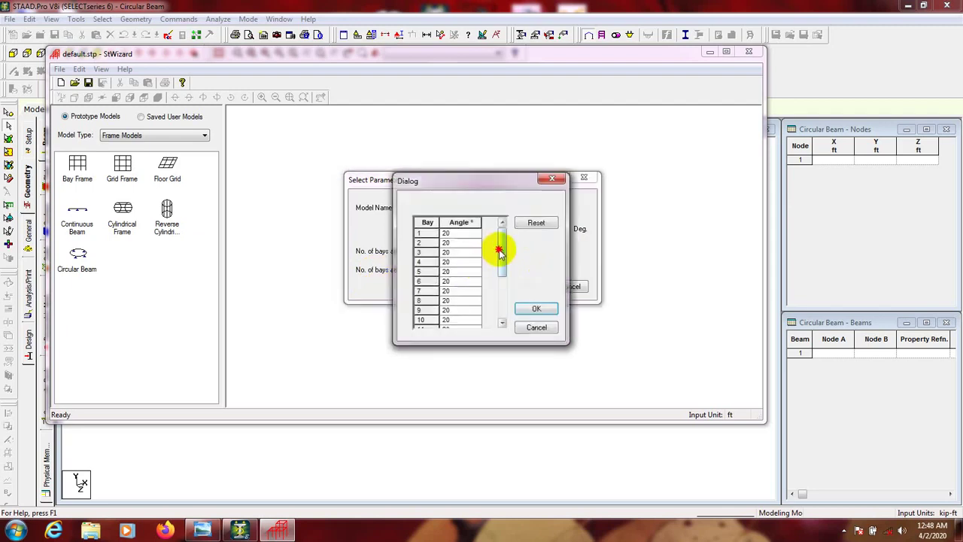
drag(499, 251, 504, 224)
click(536, 327)
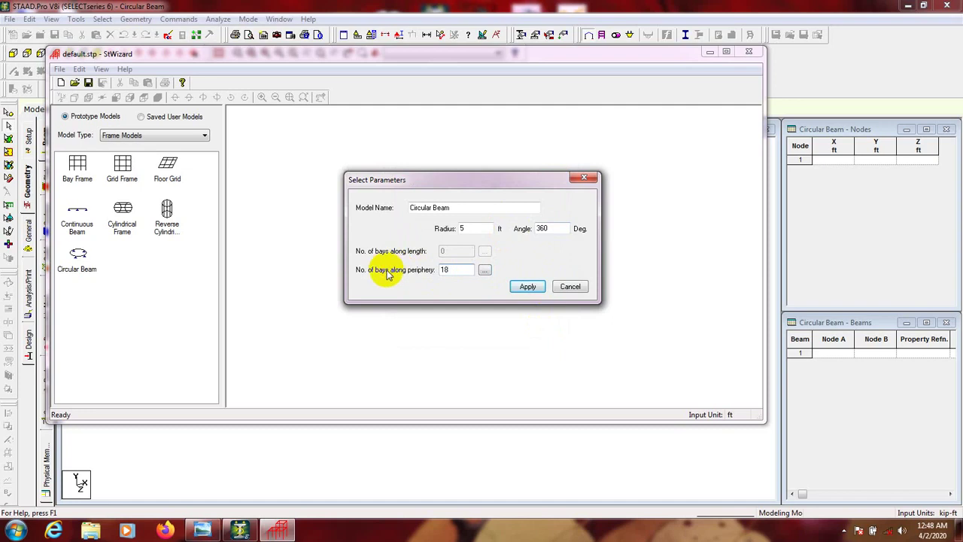
Step: Try 9 bays along the periphery and check the angle of each bay
drag(457, 270, 434, 270)
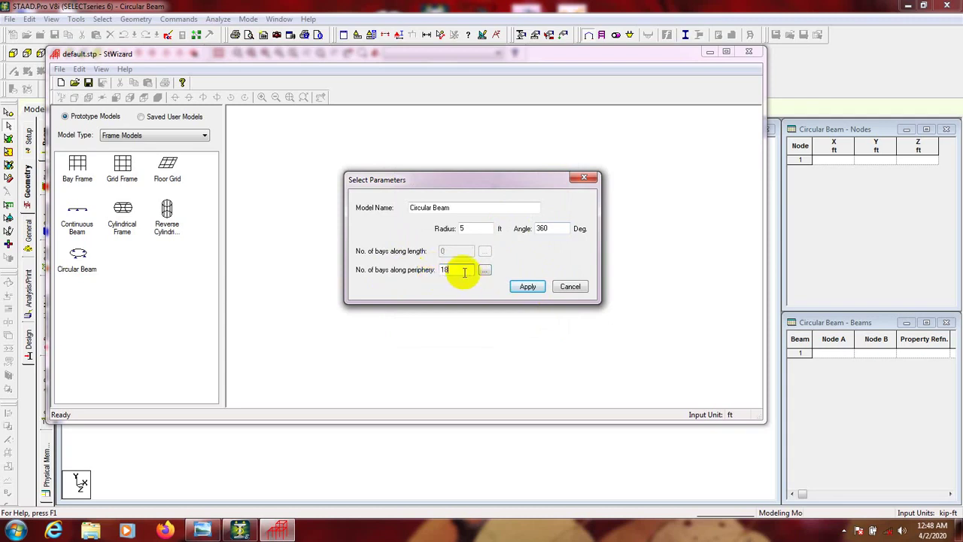
drag(464, 272, 425, 269)
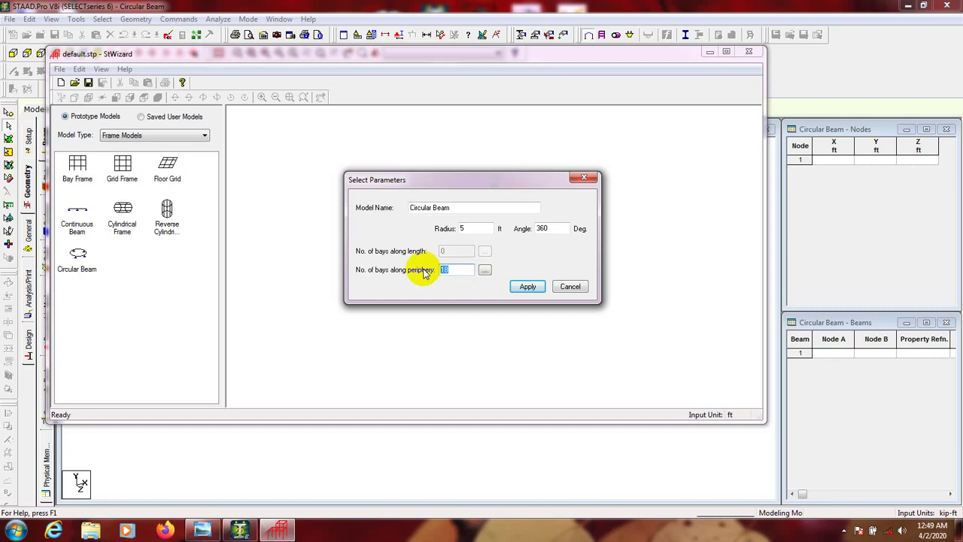
text(9)
click(484, 269)
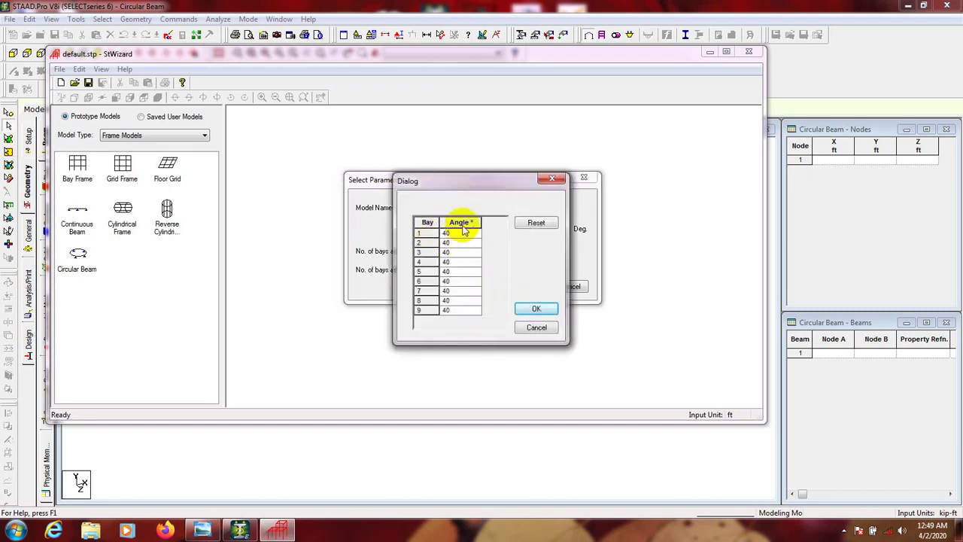
click(537, 328)
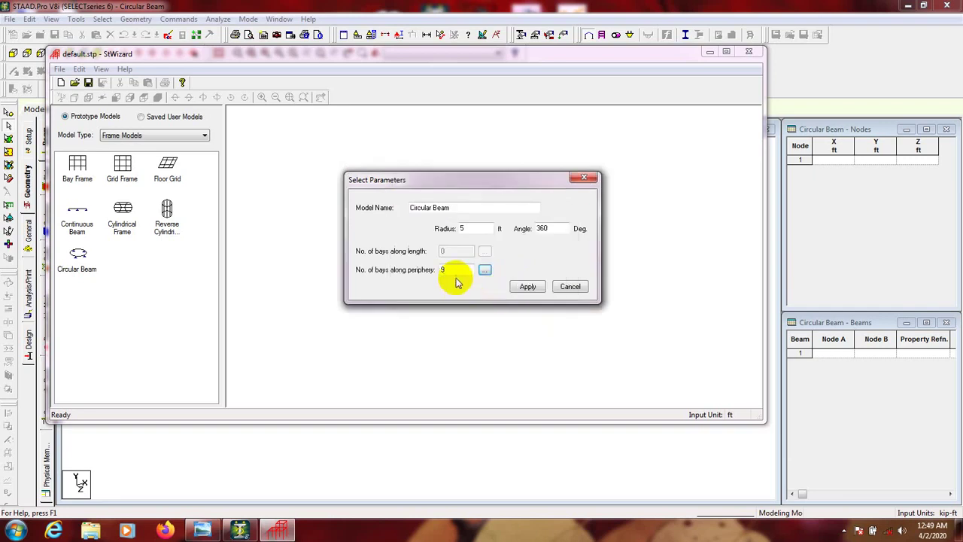
Step: Set the number of bays along the periphery to 18 and generate the circular beam
drag(455, 271, 386, 272)
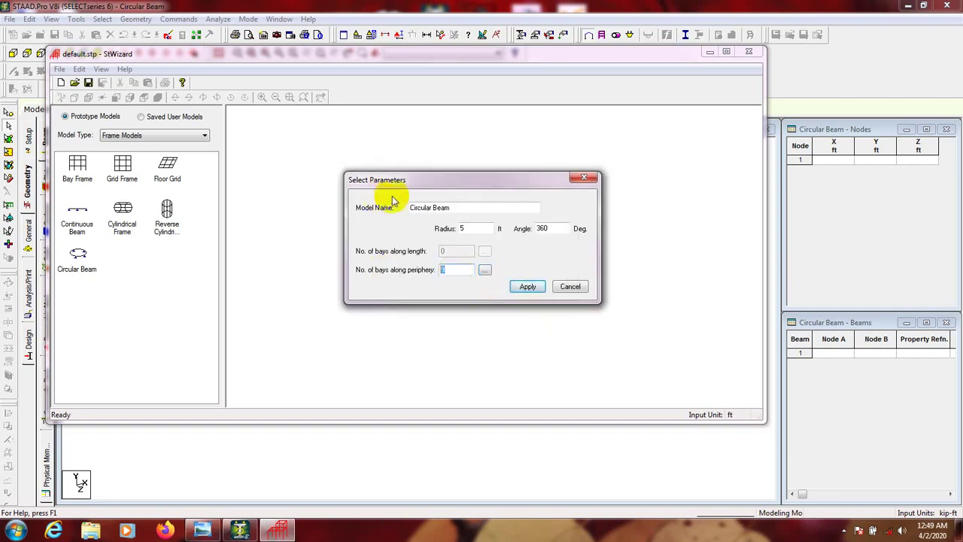
text(18)
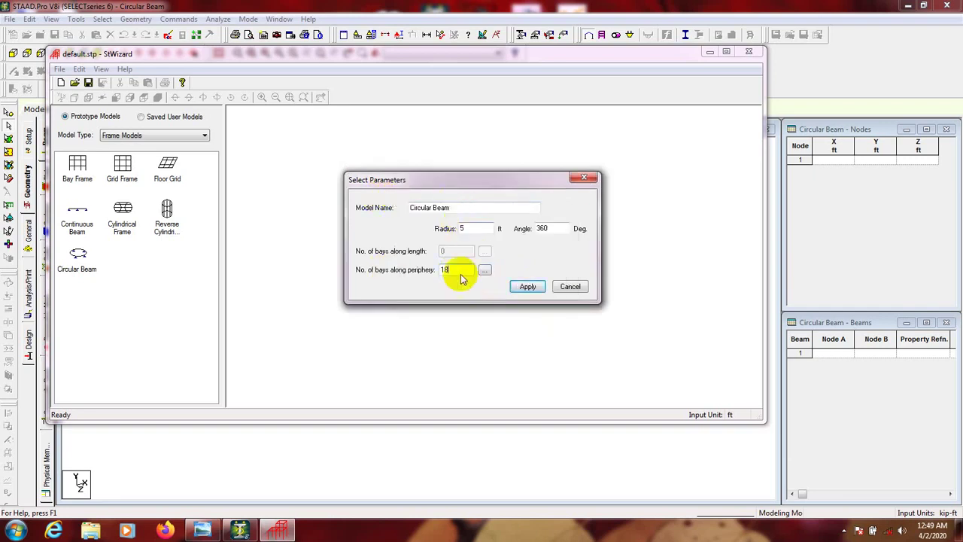
click(524, 289)
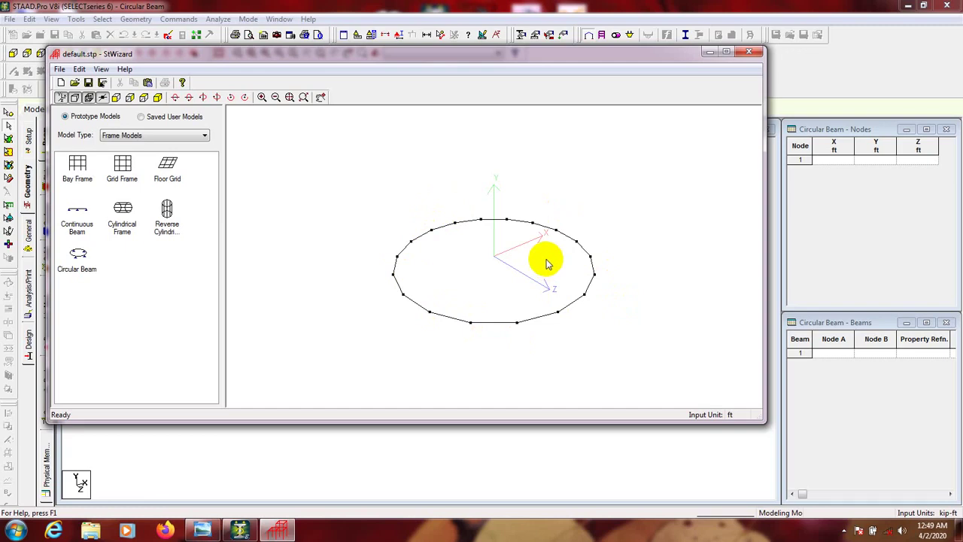
Step: Transfer the circular beam prototype into STAAD.Pro at X, Y and Z values of 0 ft, and activate node selection
click(749, 54)
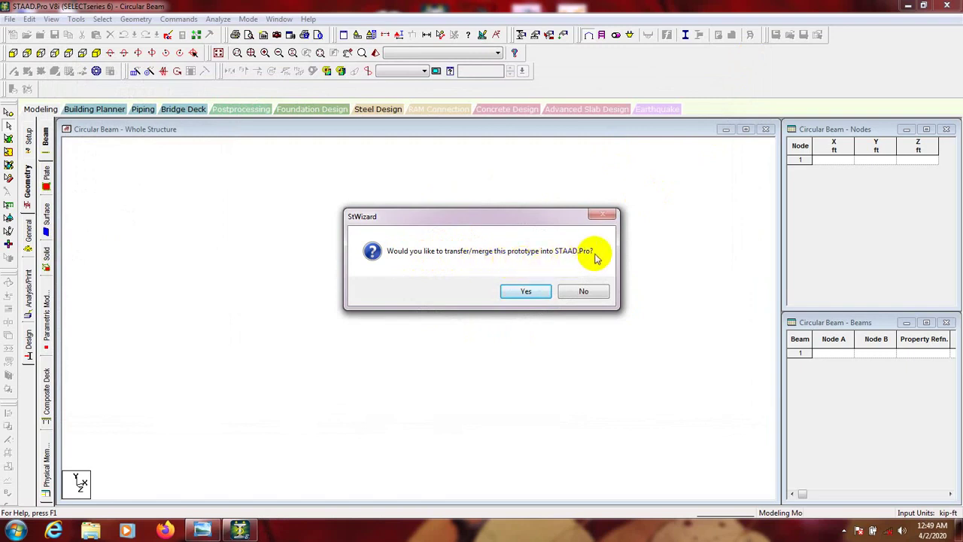
click(531, 292)
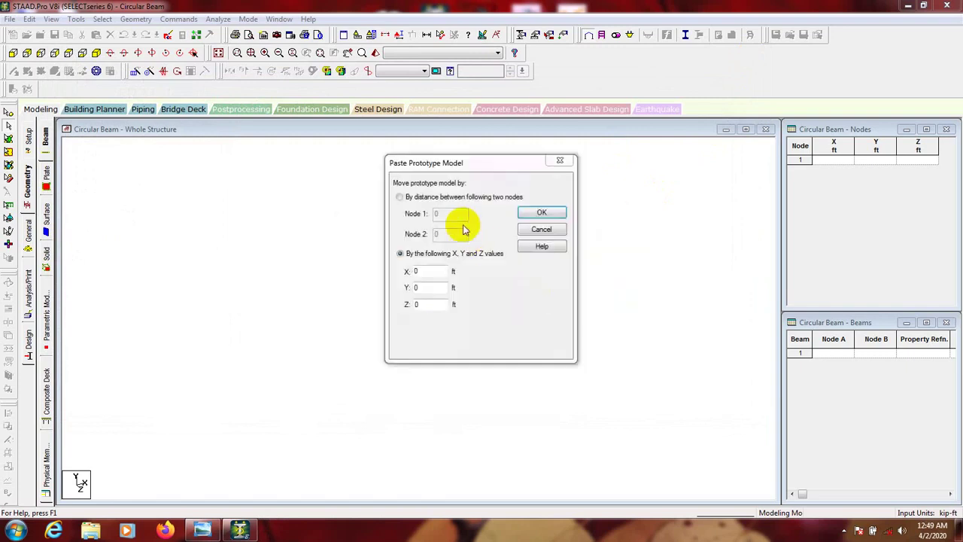
drag(449, 166, 476, 181)
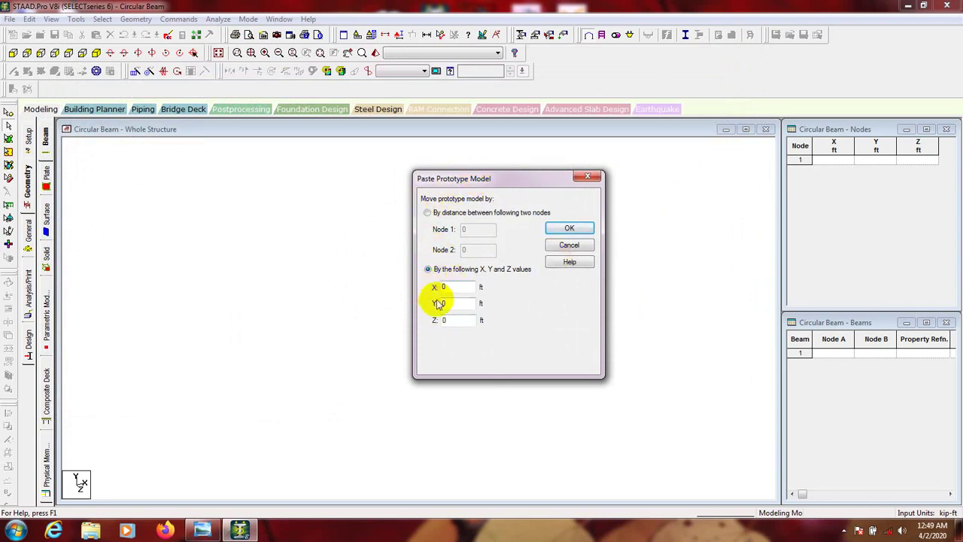
click(568, 230)
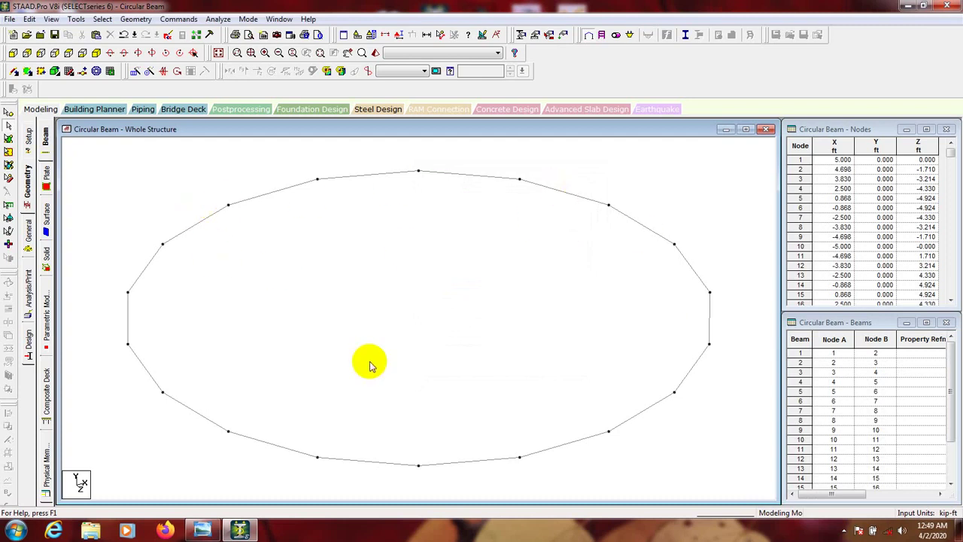
middle_drag(370, 366, 402, 344)
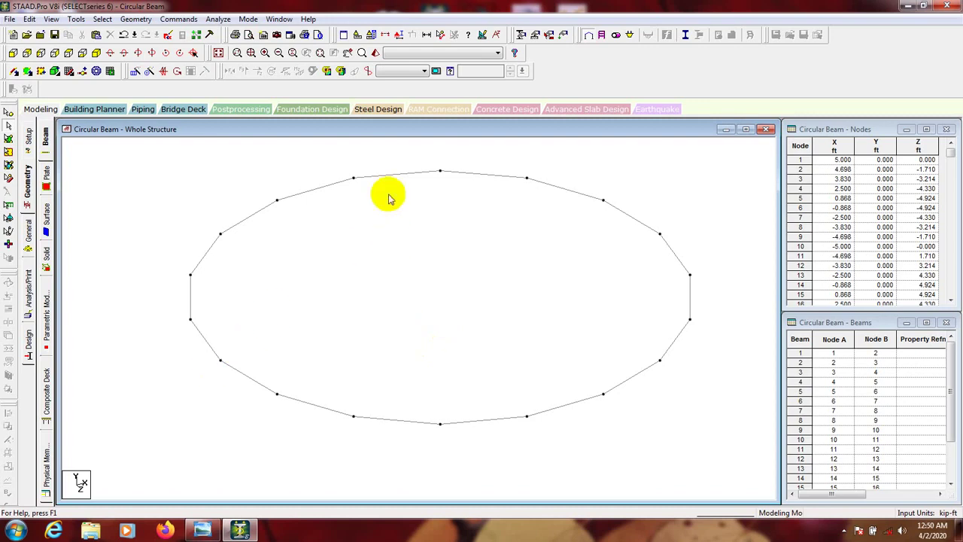
click(8, 113)
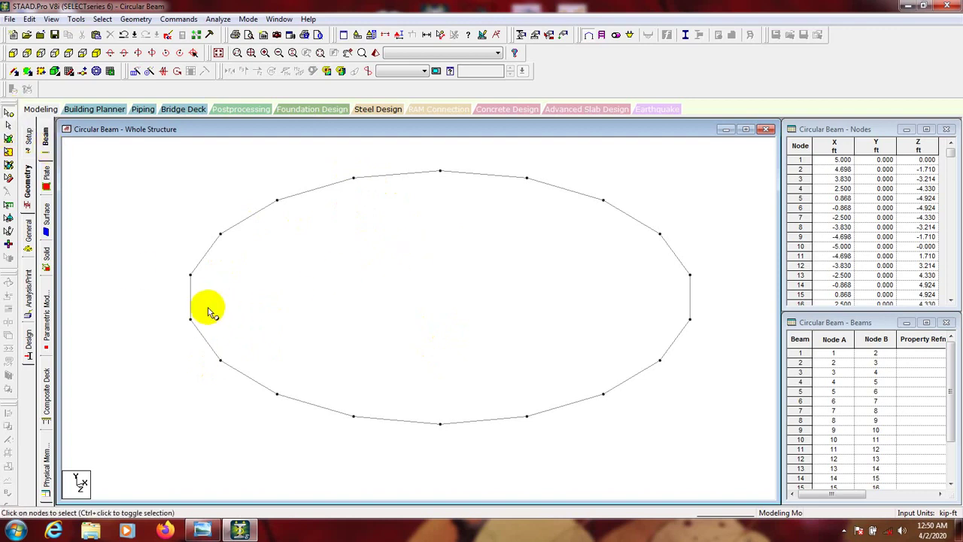
drag(199, 301, 147, 343)
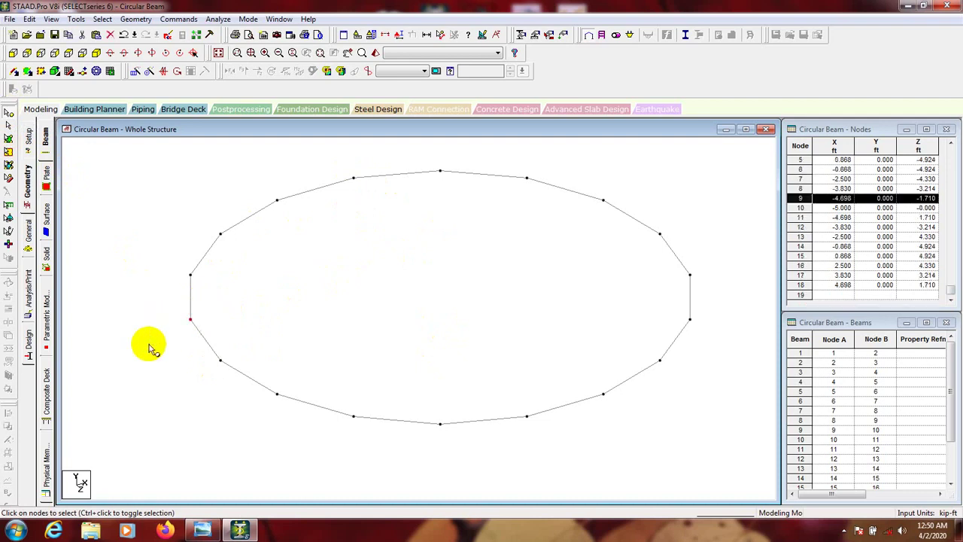
ctrl+click(661, 229)
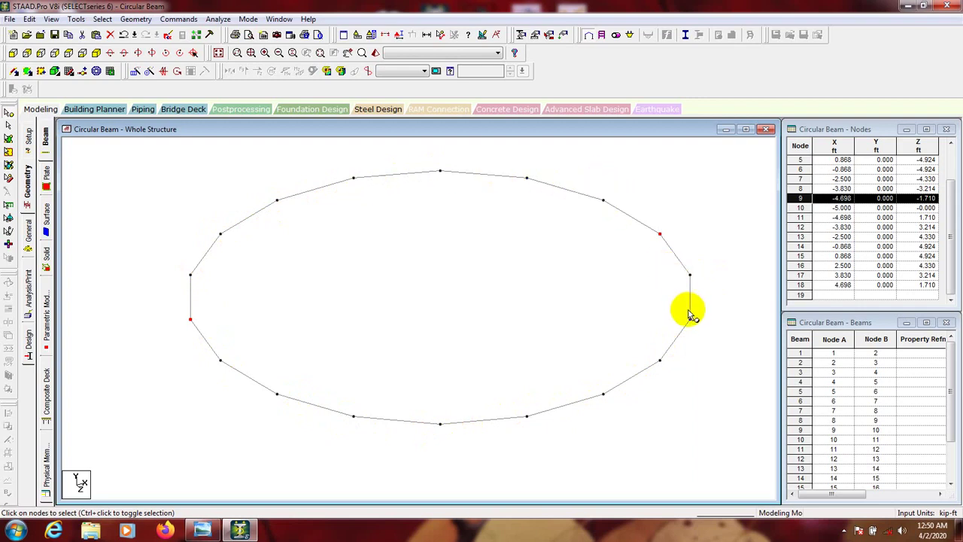
click(632, 266)
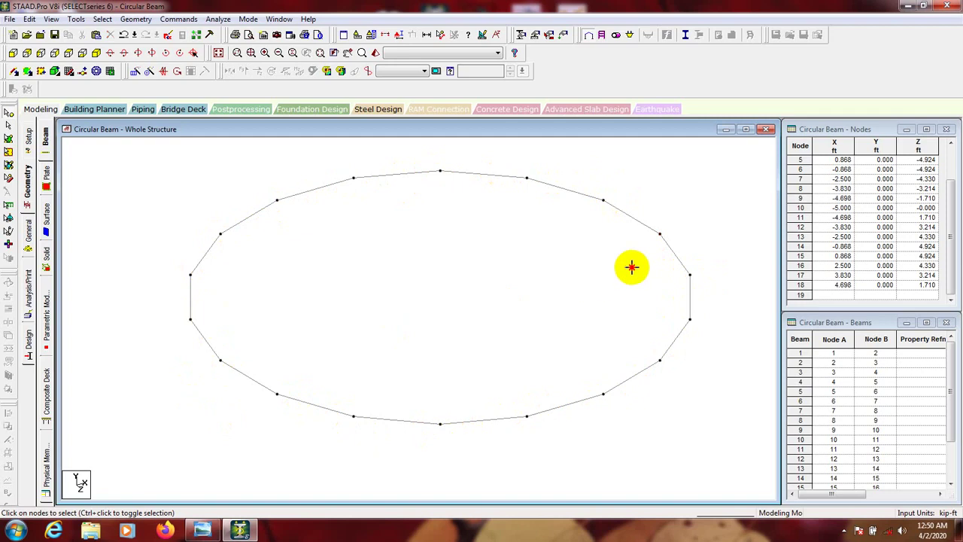
Step: Select nodes 4, 9, 13 and 18 on the circular beam and paste copies of them with a Y offset of -6 ft
drag(699, 269, 665, 302)
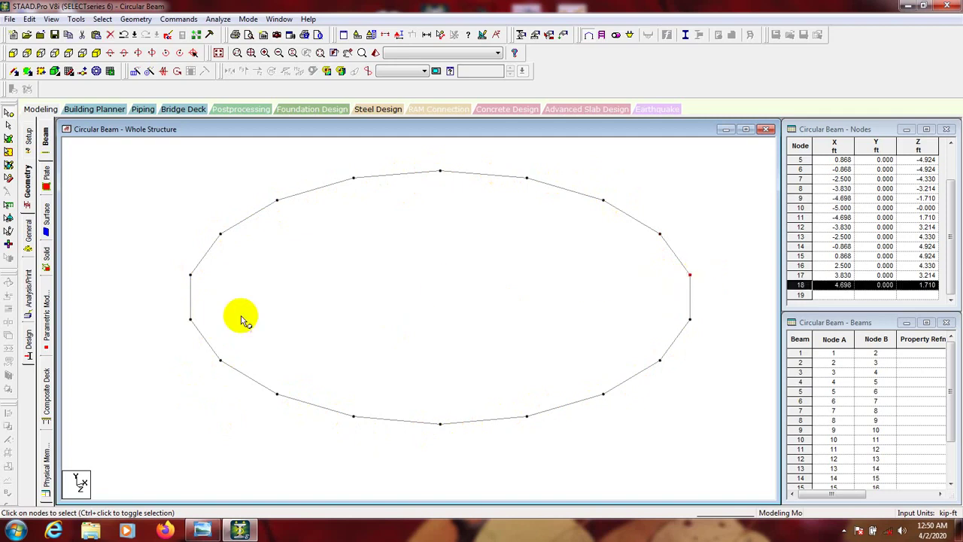
ctrl+drag(208, 311, 158, 343)
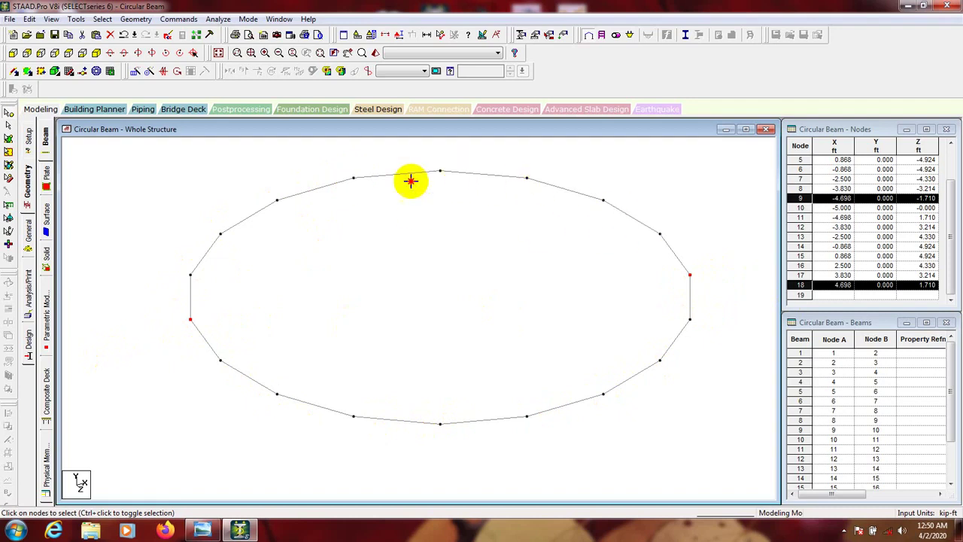
ctrl+click(440, 172)
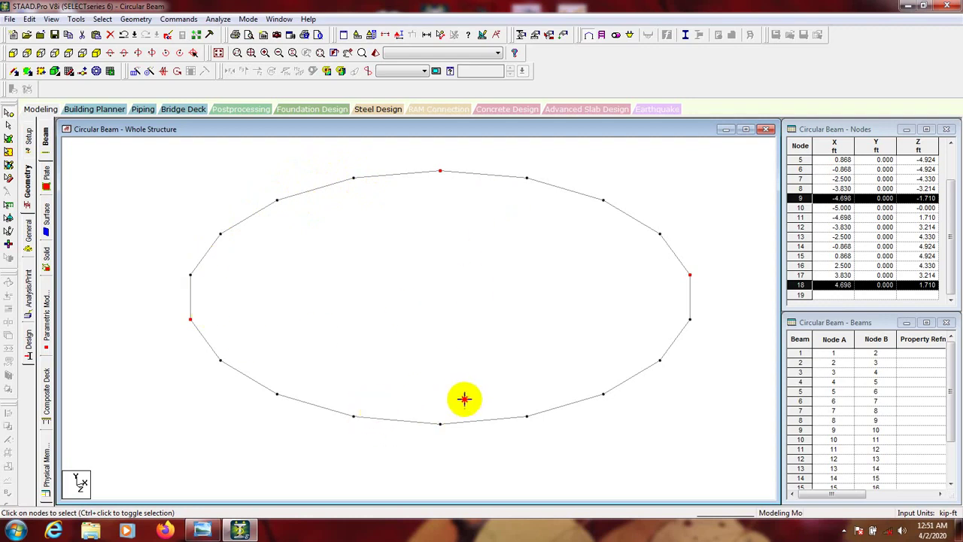
drag(461, 398, 418, 479)
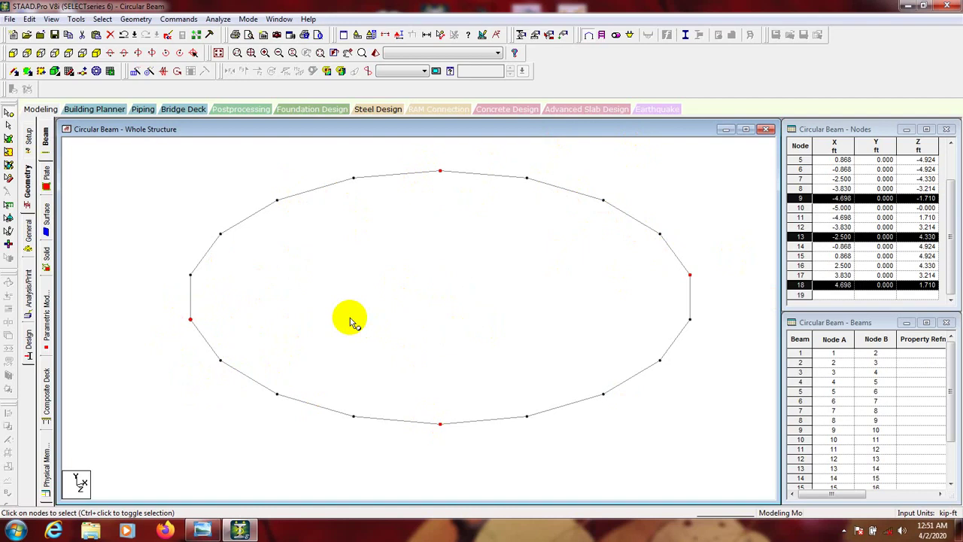
key(ctrl+v)
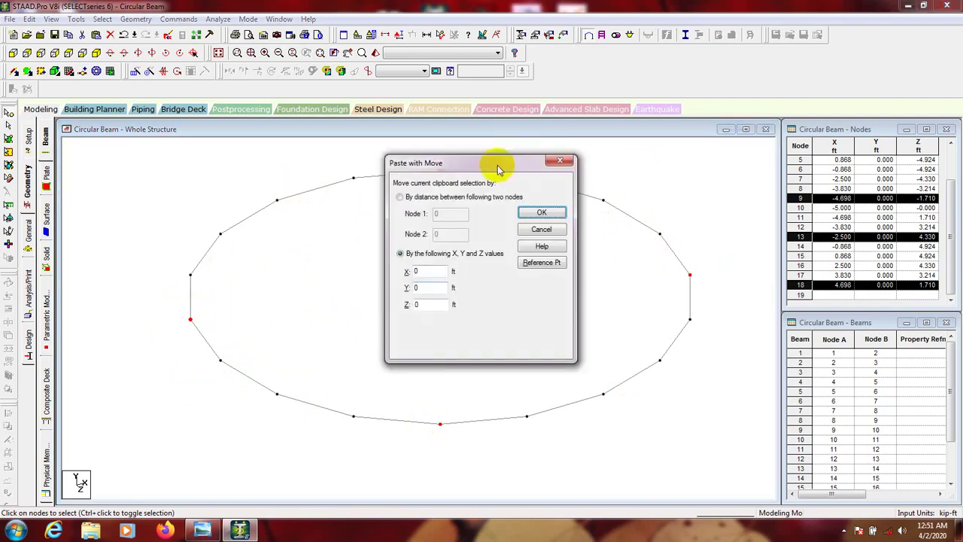
drag(494, 168, 660, 159)
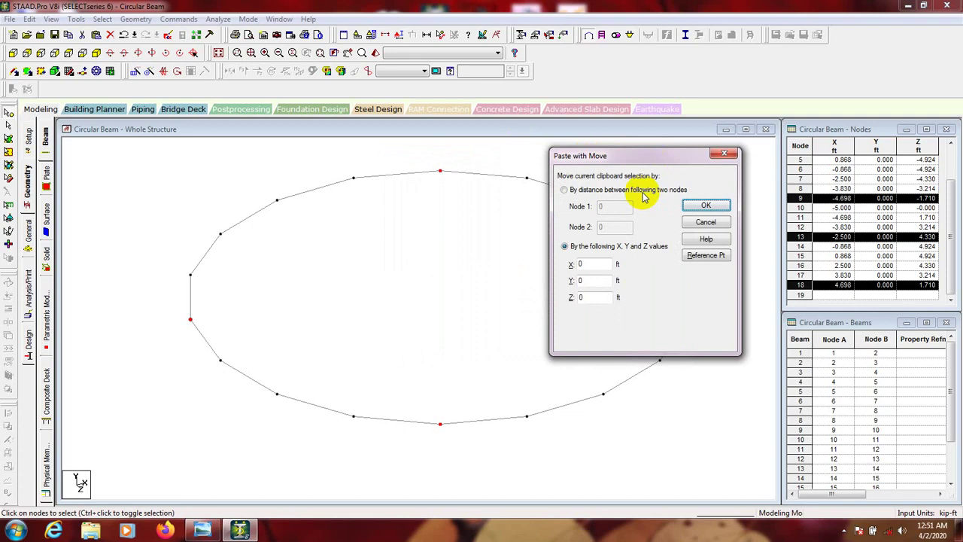
double_click(606, 280)
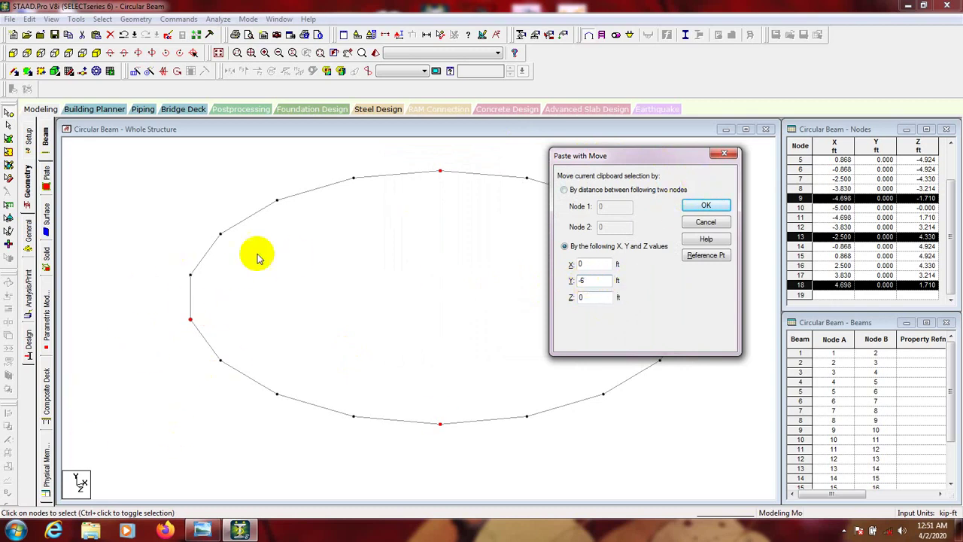
click(706, 205)
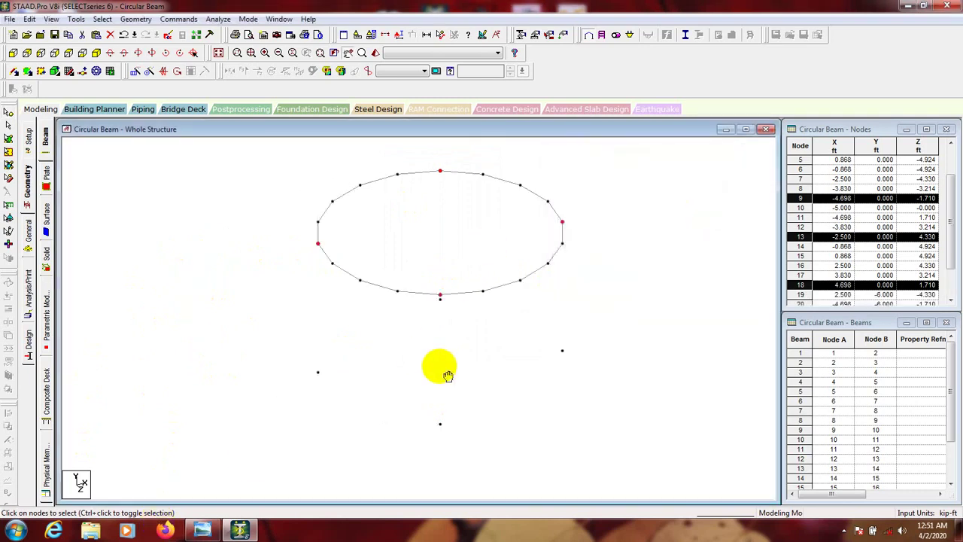
middle_drag(447, 376, 425, 379)
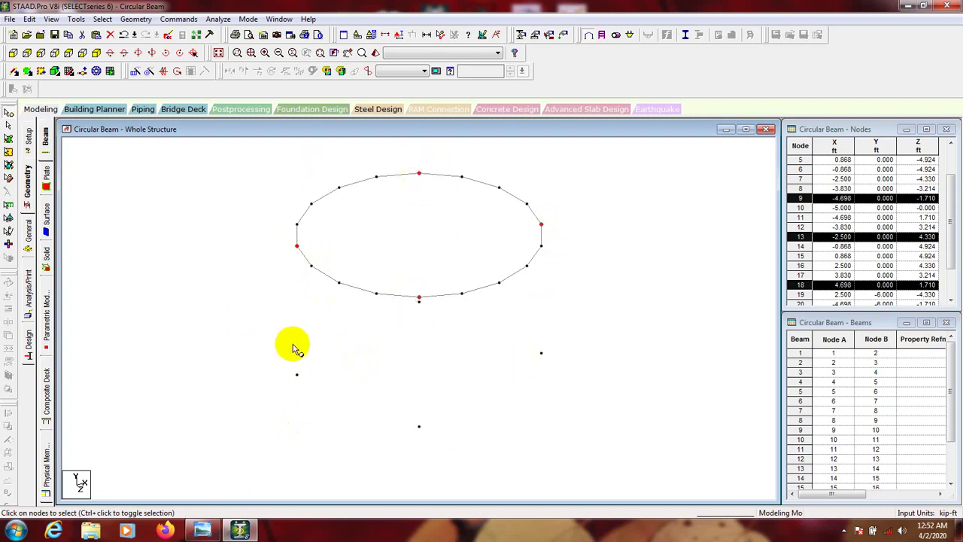
mouse_move(397, 241)
middle_down()
mouse_move(399, 249)
mouse_move(386, 249)
middle_up()
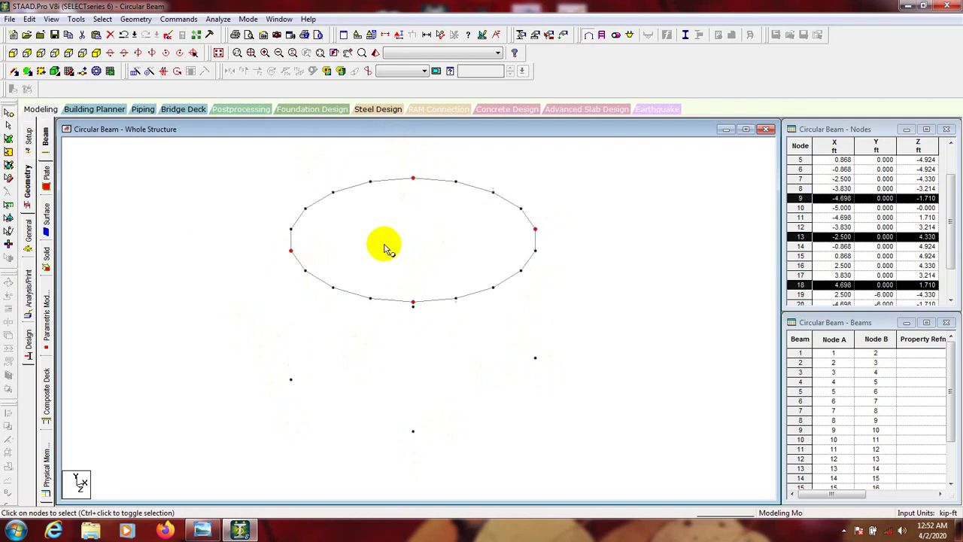
click(532, 293)
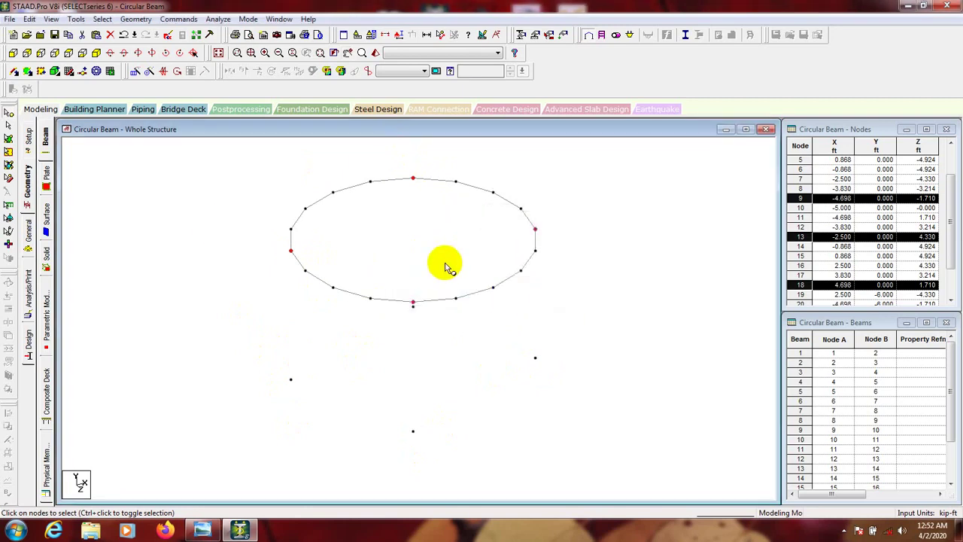
middle_drag(445, 268, 444, 275)
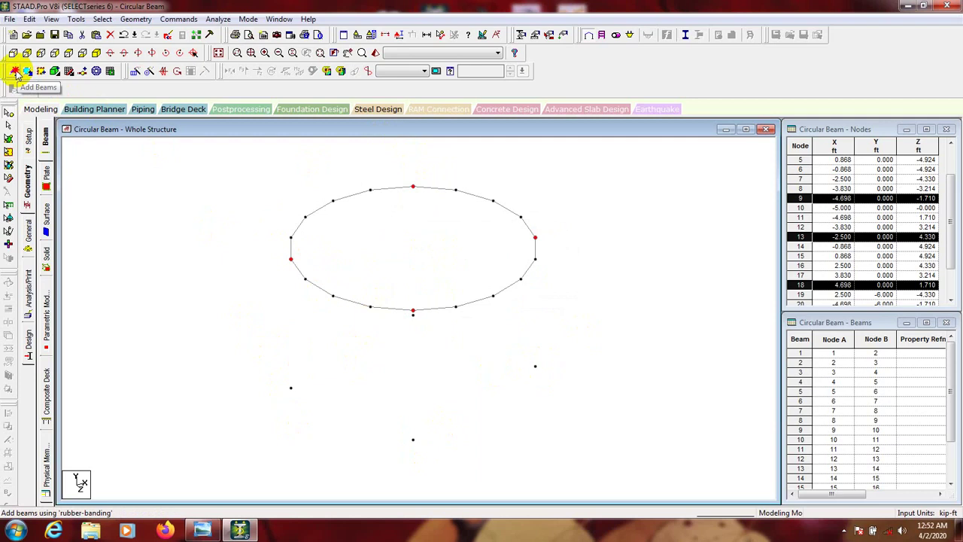
click(15, 73)
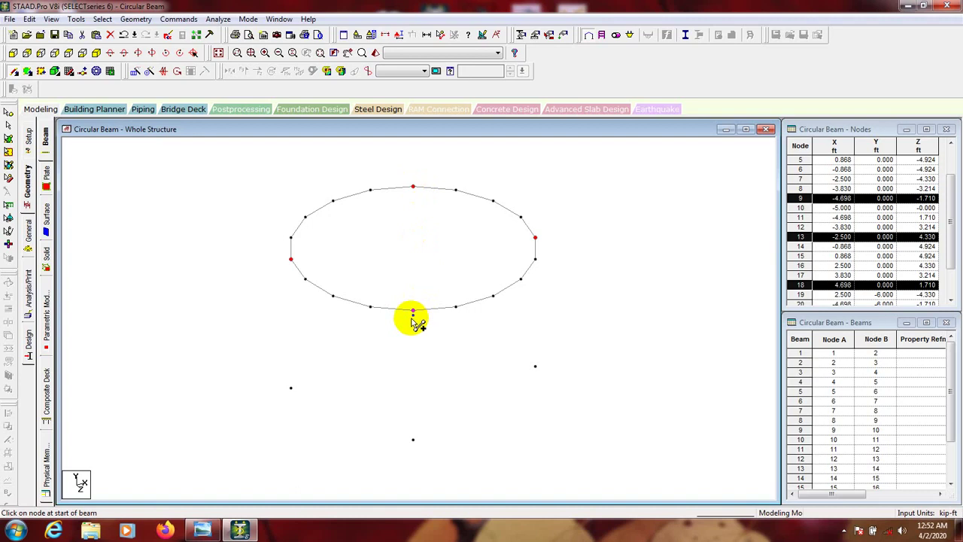
click(15, 72)
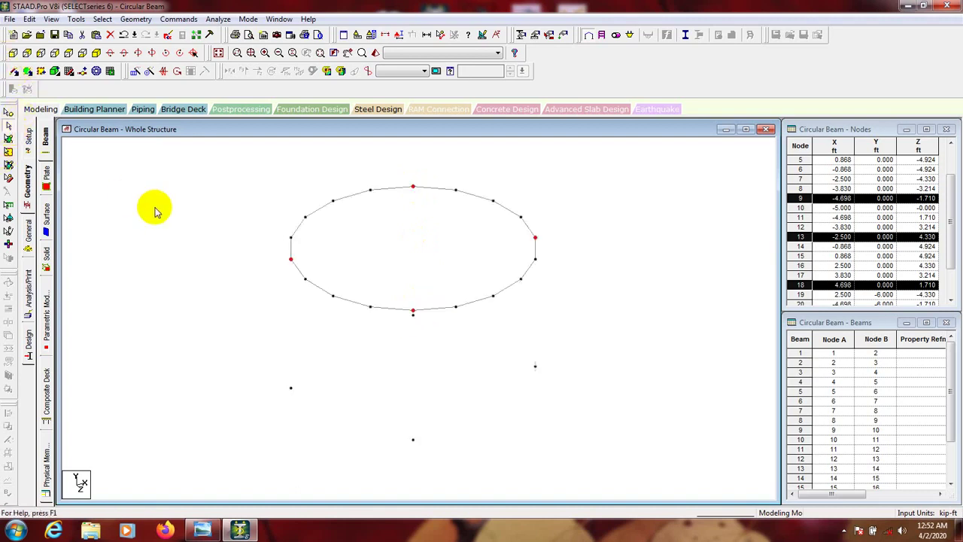
Step: Try to connect beams along the Y axis with only the four circular beam nodes selected
click(137, 20)
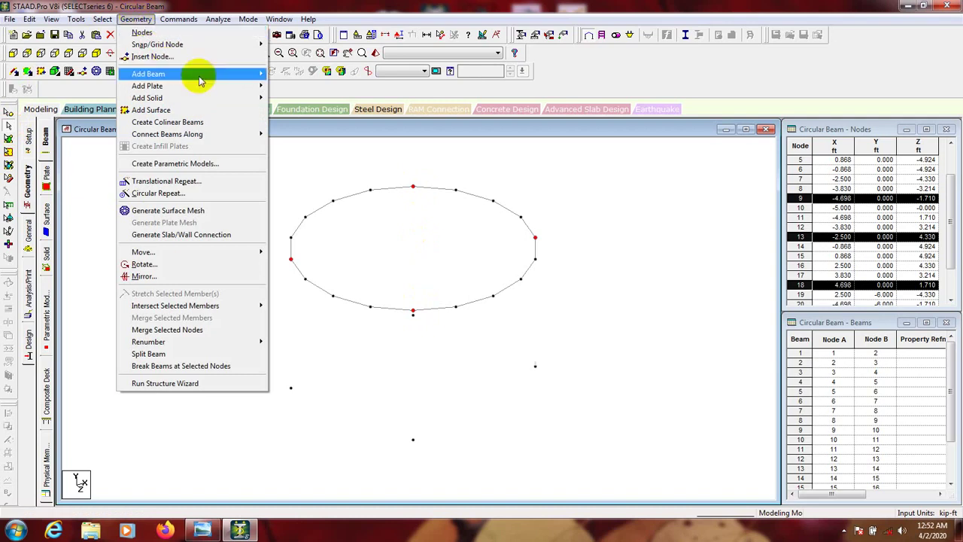
mouse_move(199, 75)
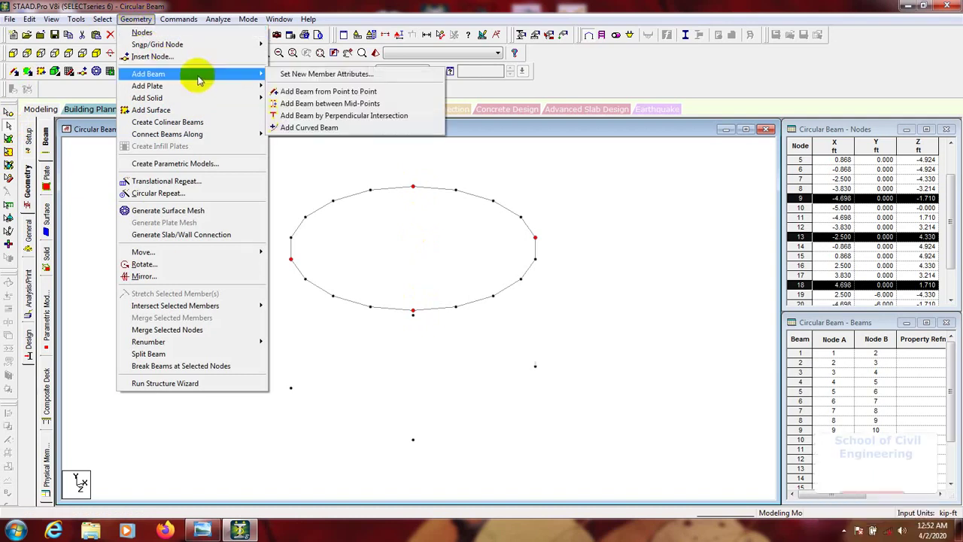
mouse_move(188, 137)
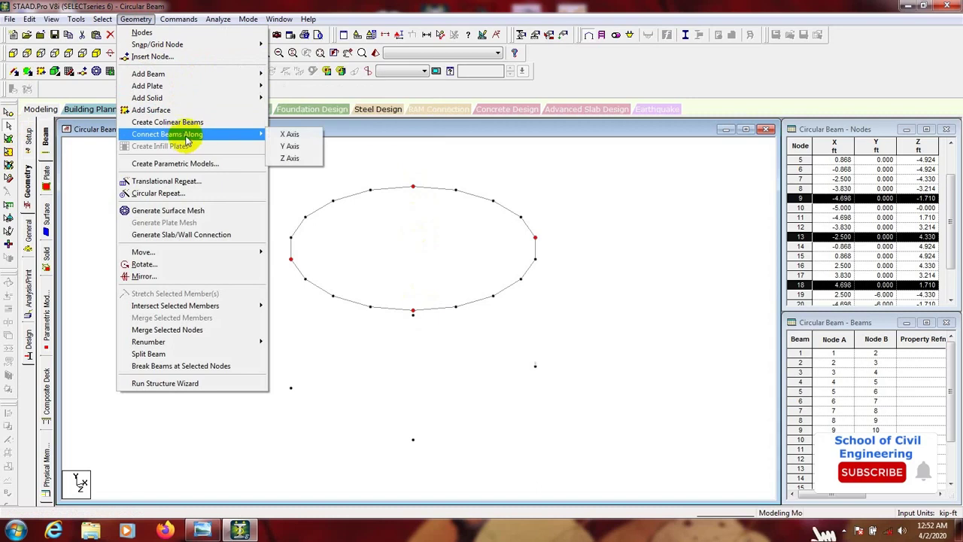
click(289, 150)
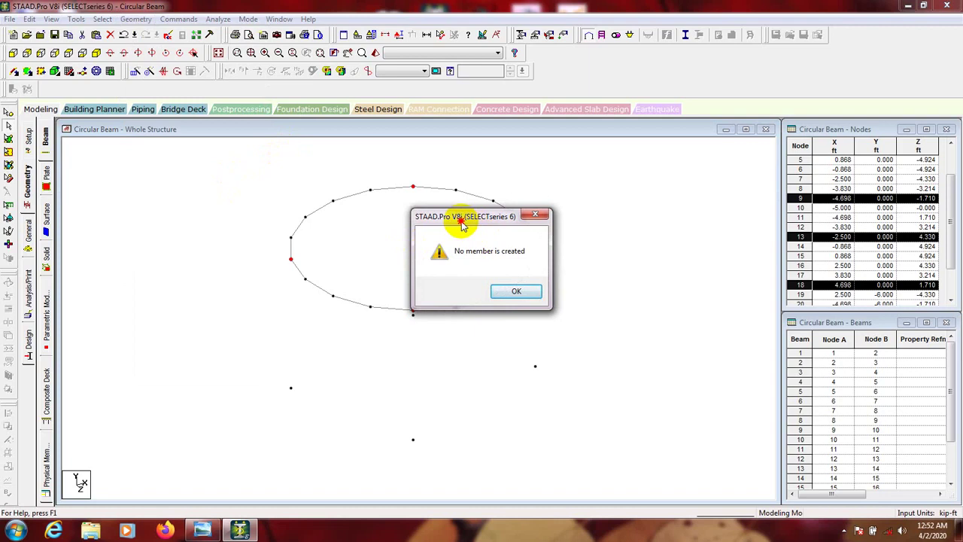
drag(460, 221, 570, 215)
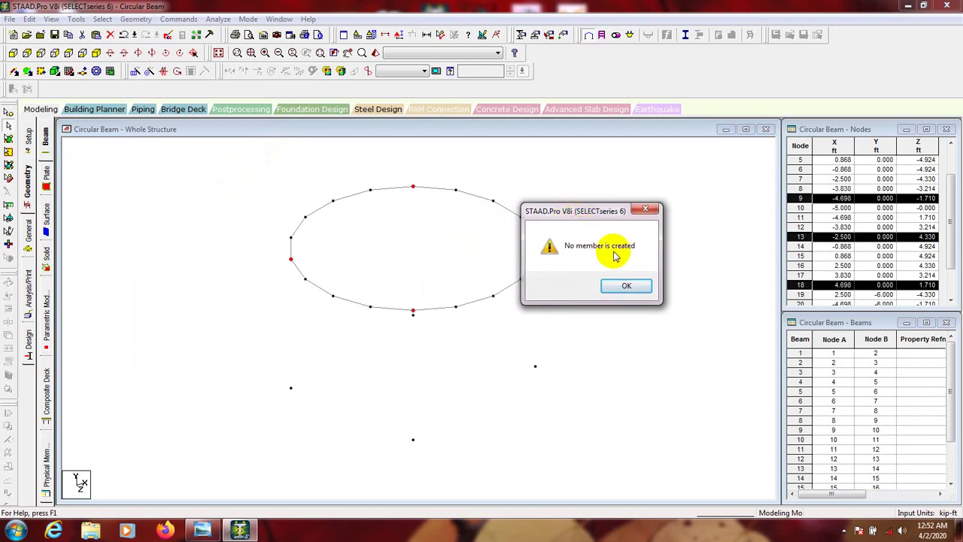
click(626, 287)
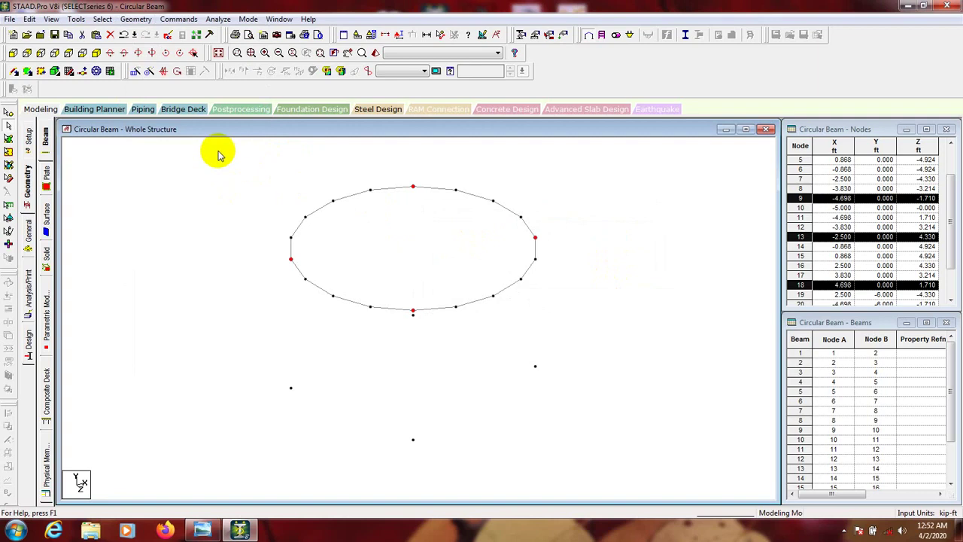
click(136, 20)
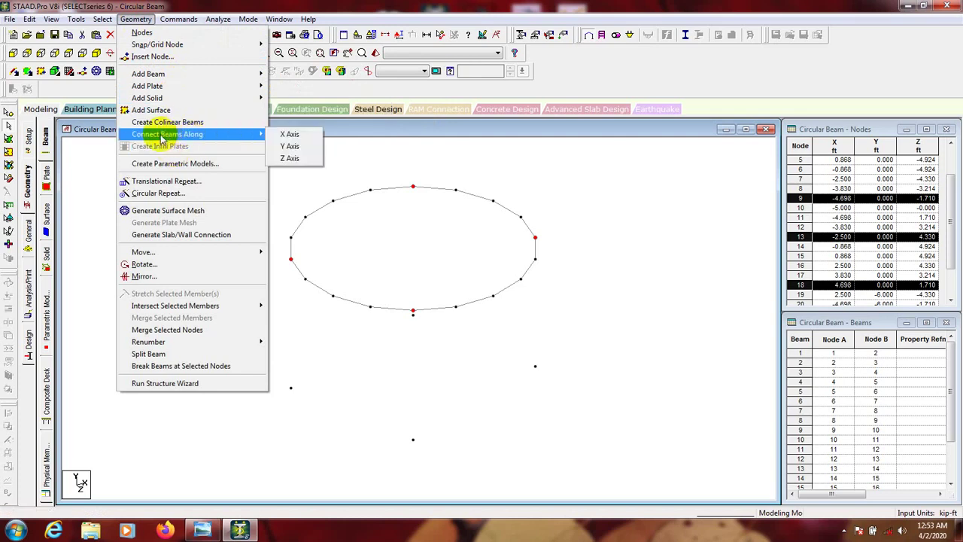
click(300, 146)
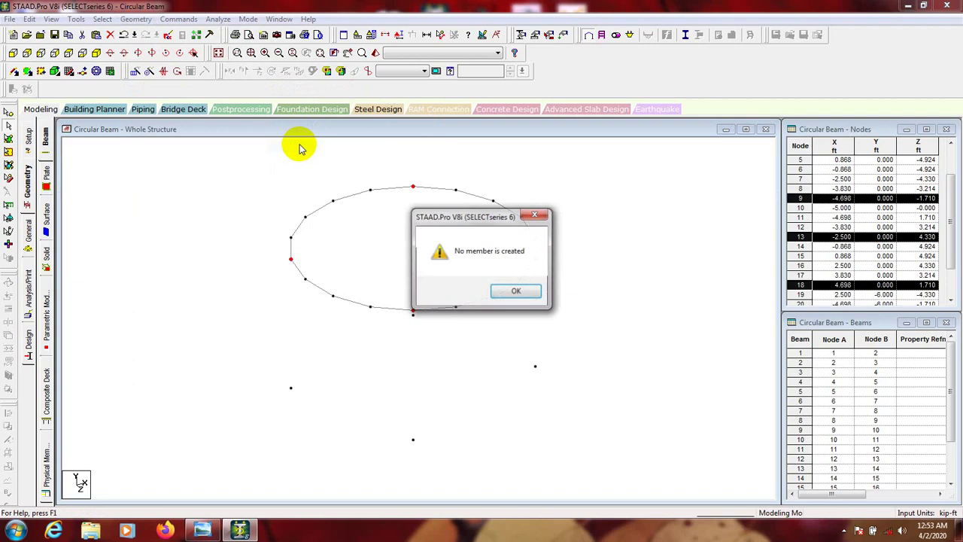
click(514, 293)
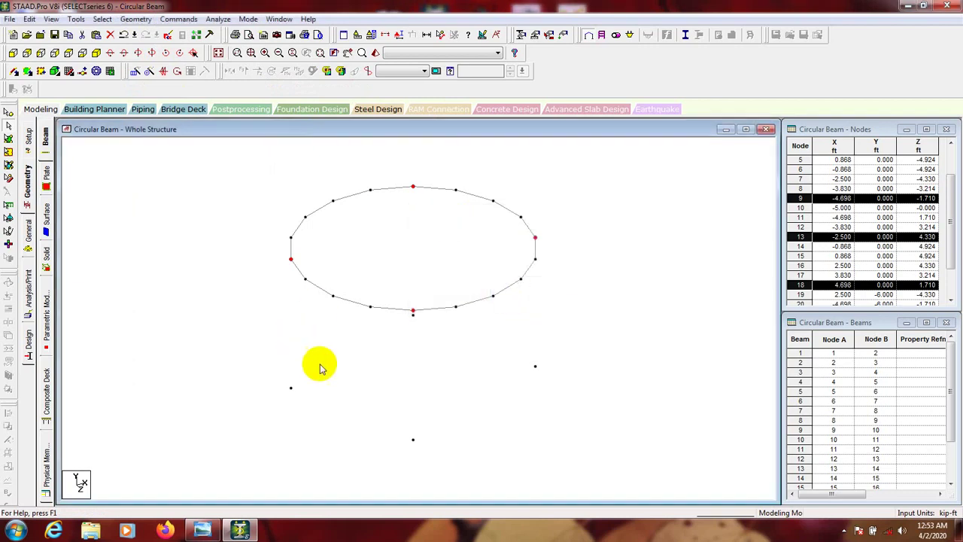
Step: Select the four pasted lower nodes with their four matching circular beam nodes and connect beams along the Y axis
click(413, 313)
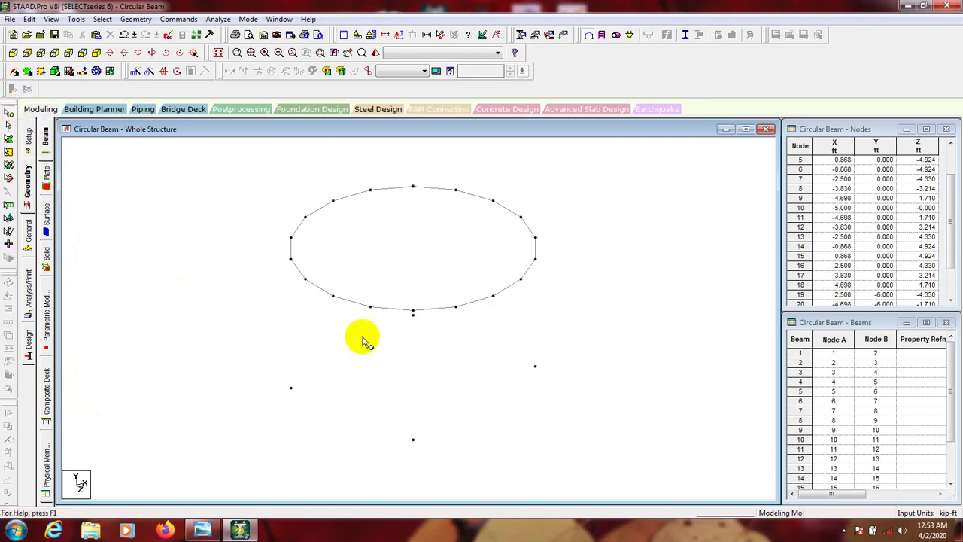
click(535, 367)
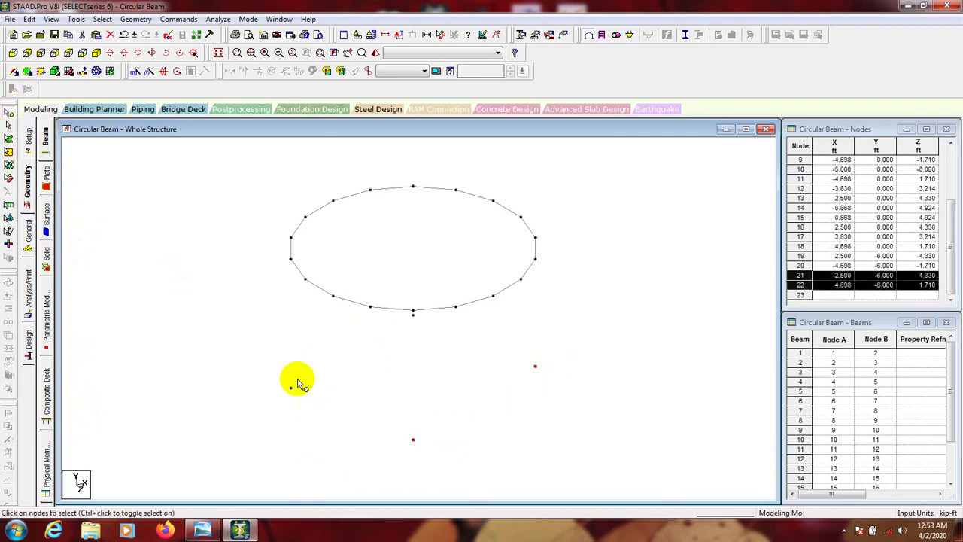
ctrl+click(291, 387)
ctrl+click(415, 315)
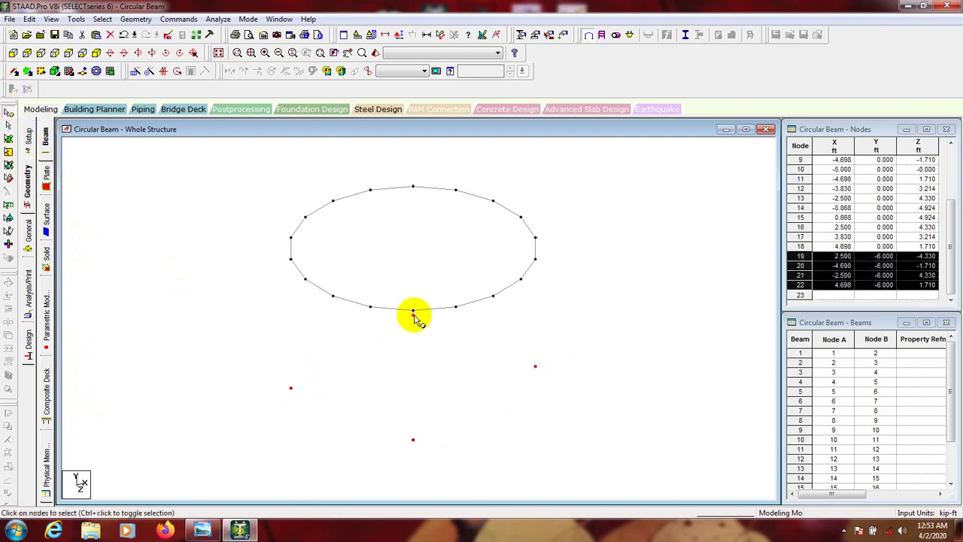
ctrl+click(413, 311)
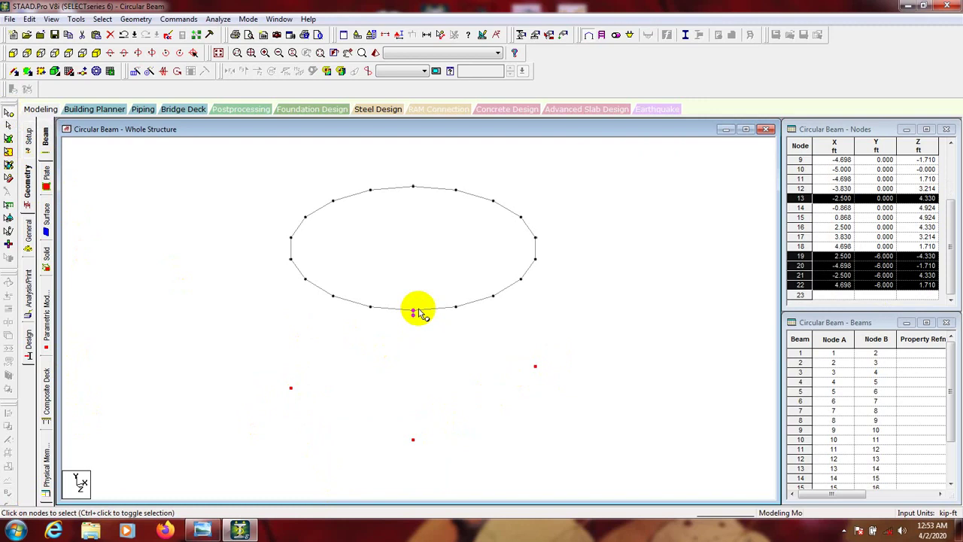
ctrl+click(291, 260)
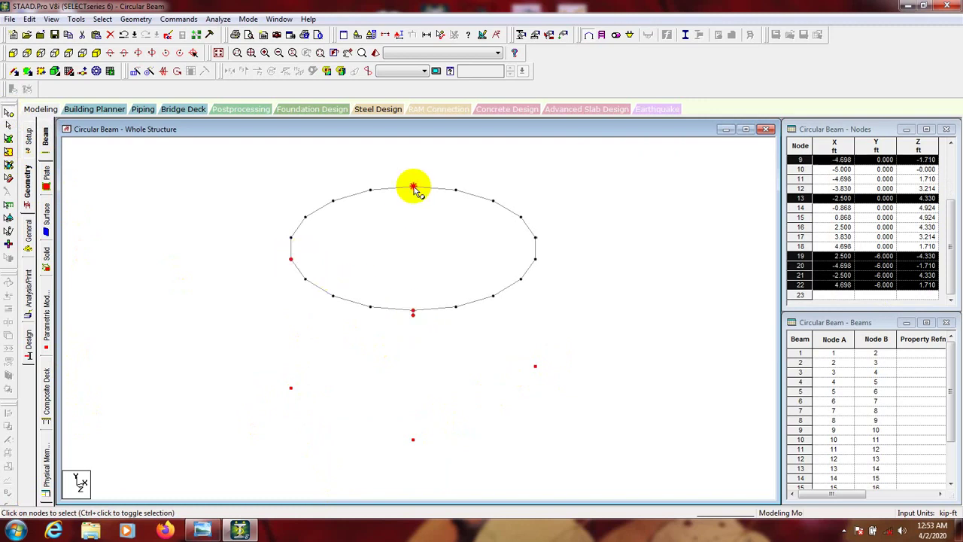
ctrl+click(535, 239)
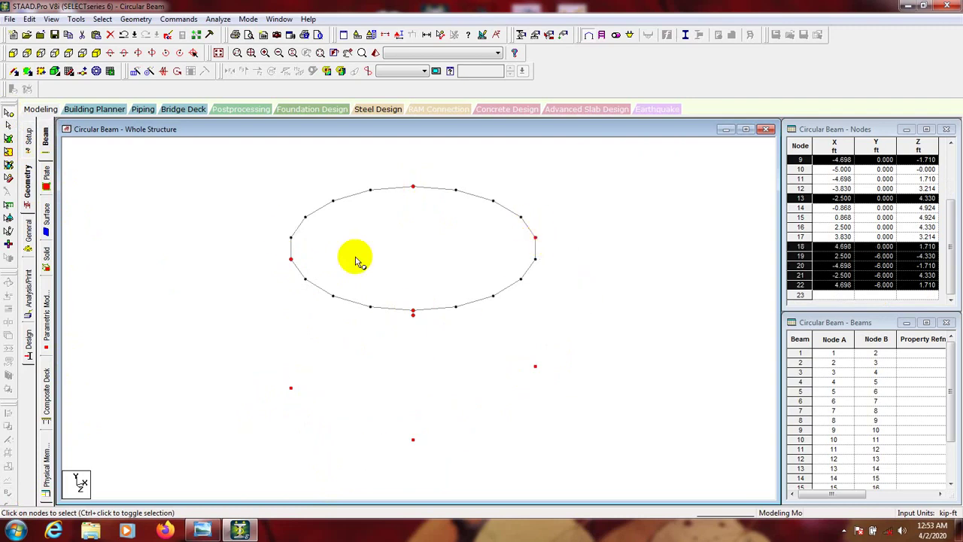
click(135, 18)
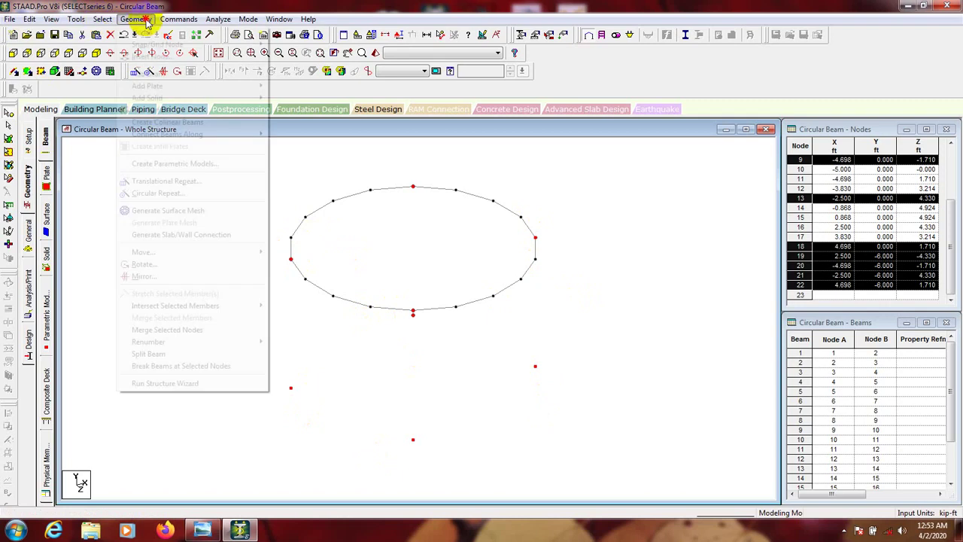
mouse_move(179, 133)
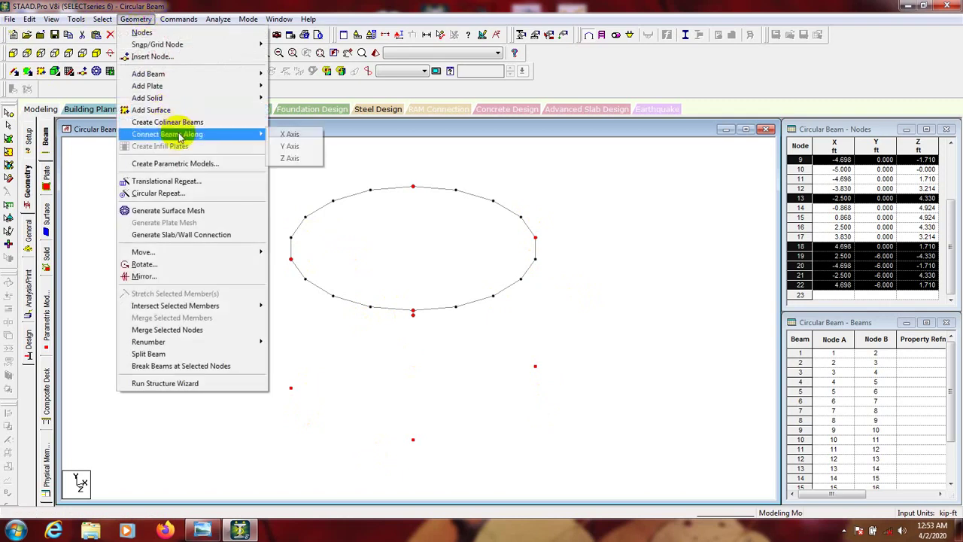
click(295, 146)
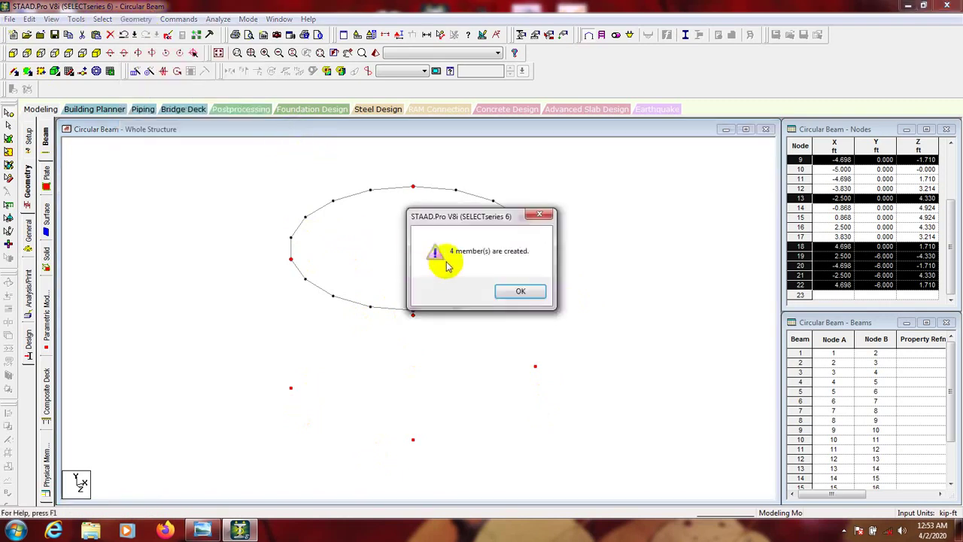
click(518, 292)
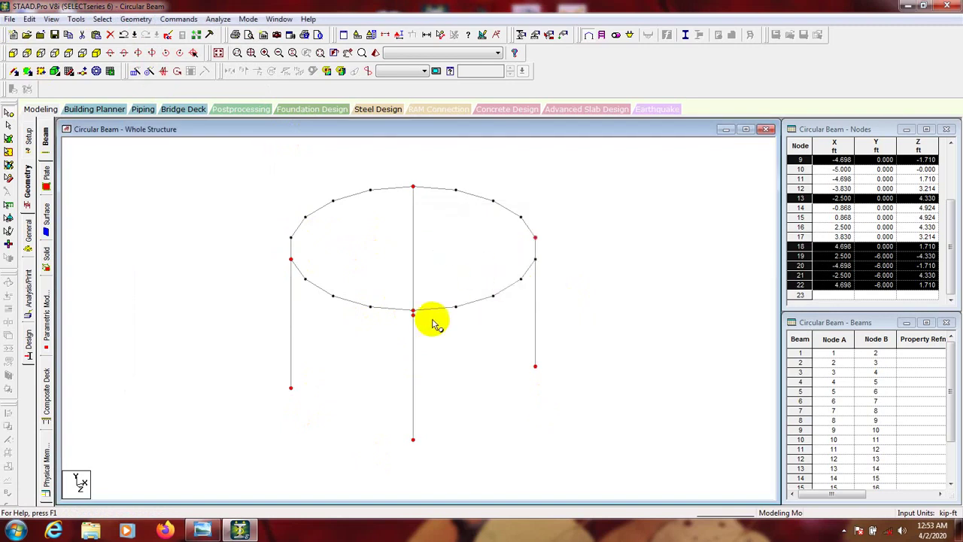
Step: Examine the circular beam and its four vertical members from raised and lowered viewpoints
click(109, 52)
click(109, 53)
click(109, 53)
click(109, 53)
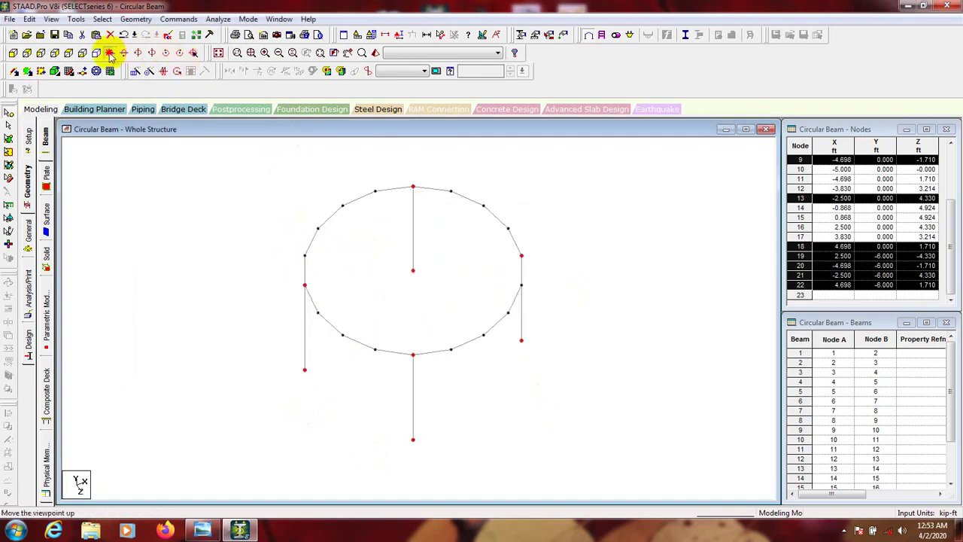
click(109, 53)
click(124, 53)
click(124, 53)
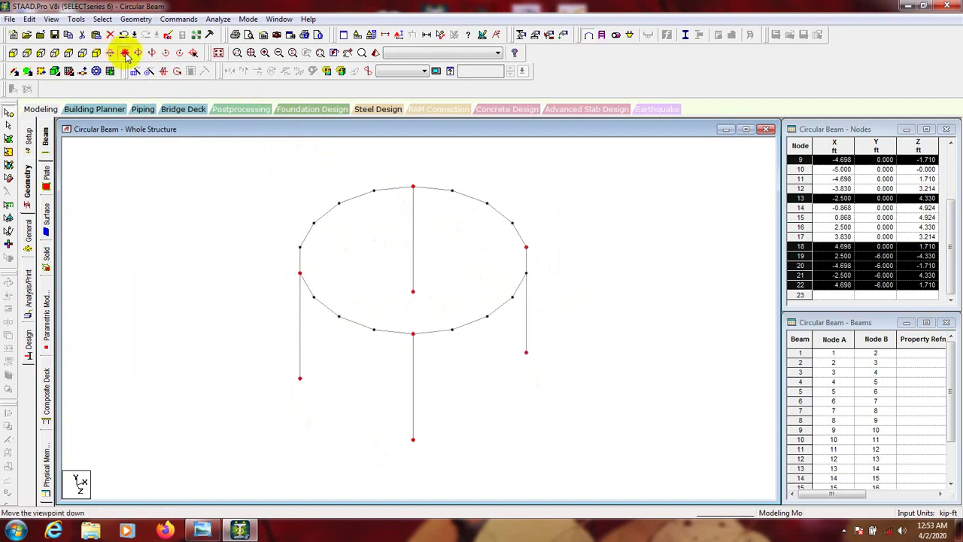
Step: Create a fixed support and assign it to the four lower end nodes of the vertical members
click(124, 53)
click(124, 53)
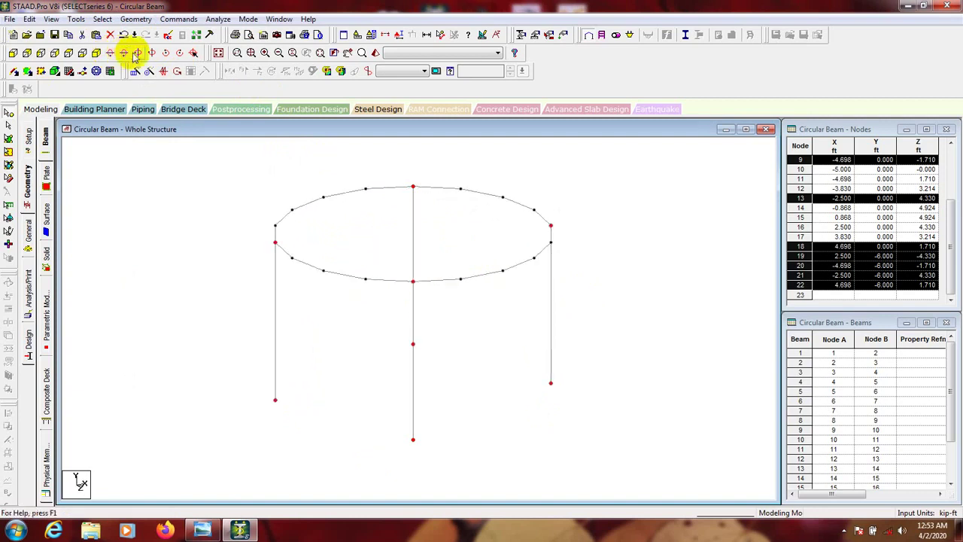
click(135, 52)
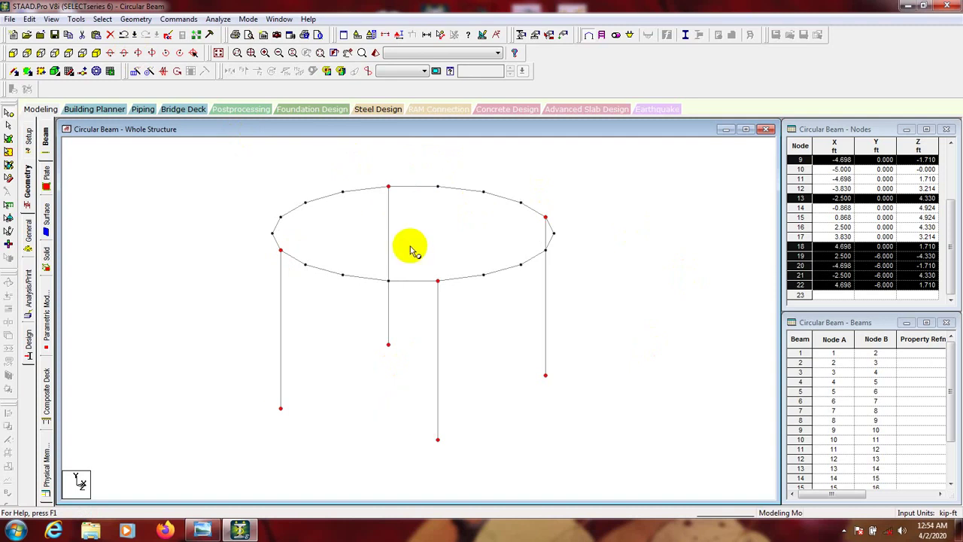
click(339, 396)
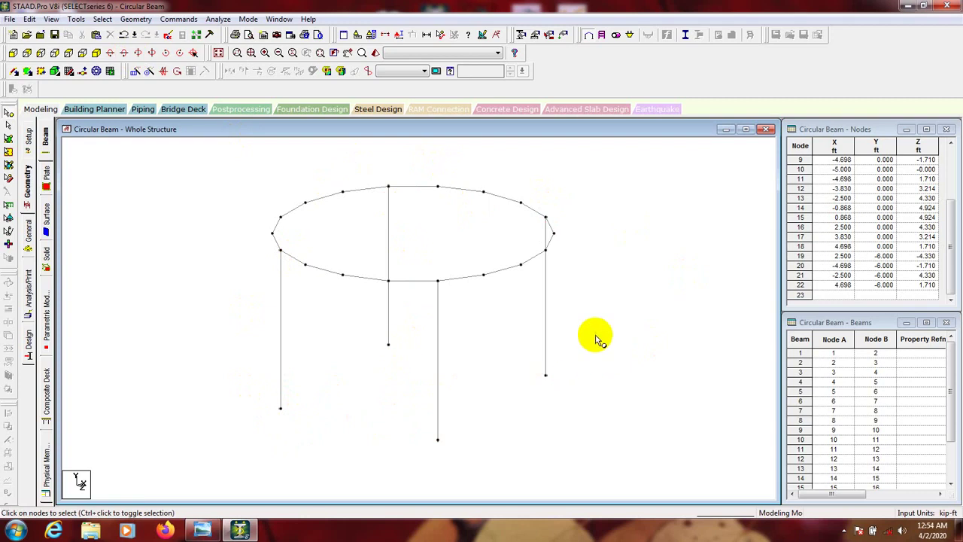
drag(279, 409, 223, 461)
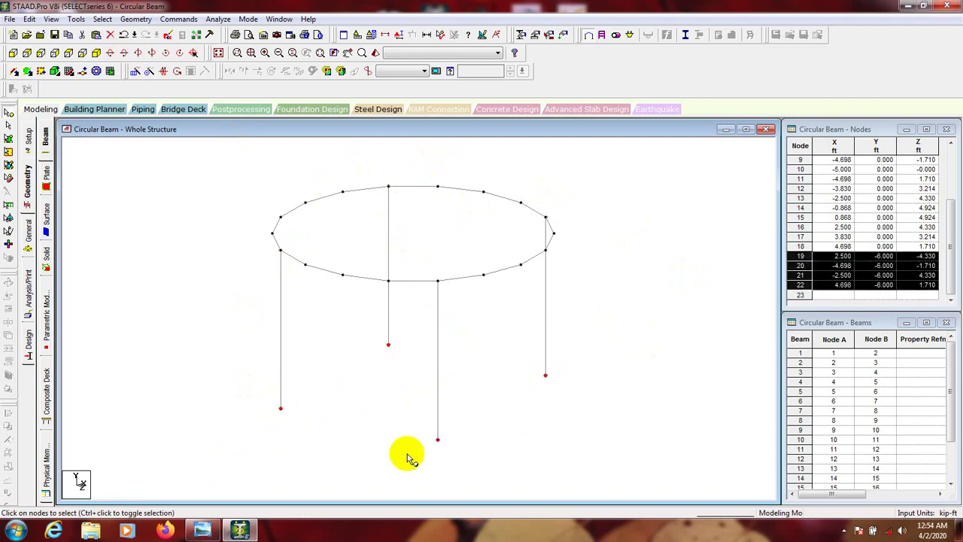
click(539, 33)
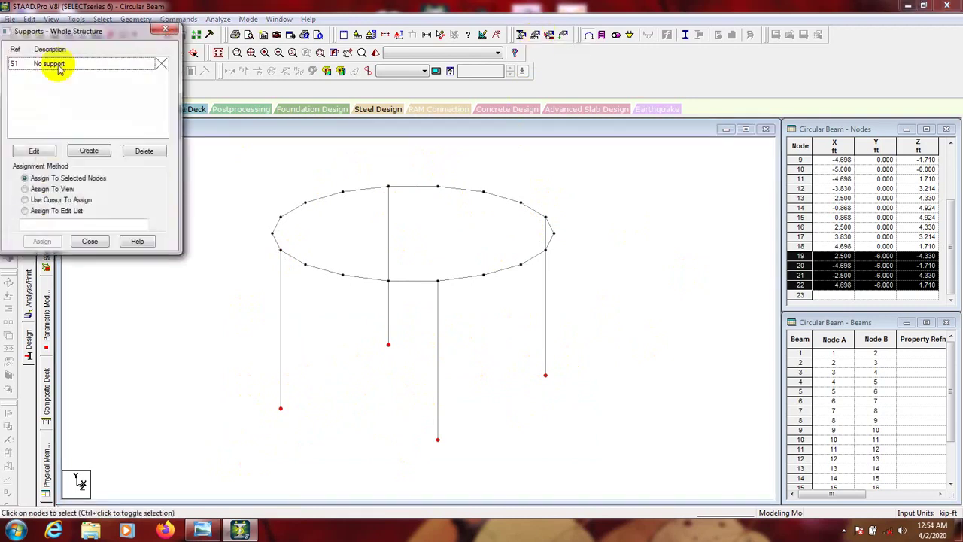
drag(64, 39, 672, 54)
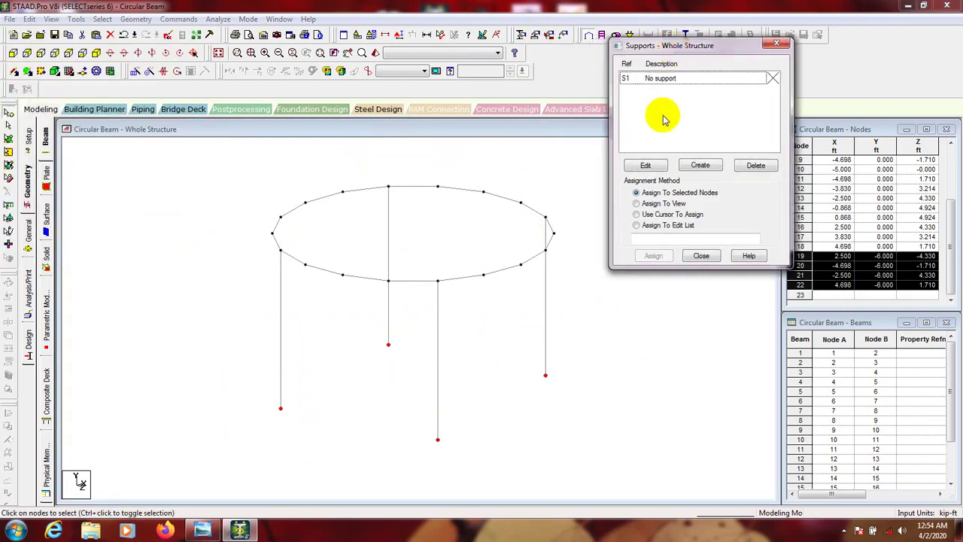
click(700, 167)
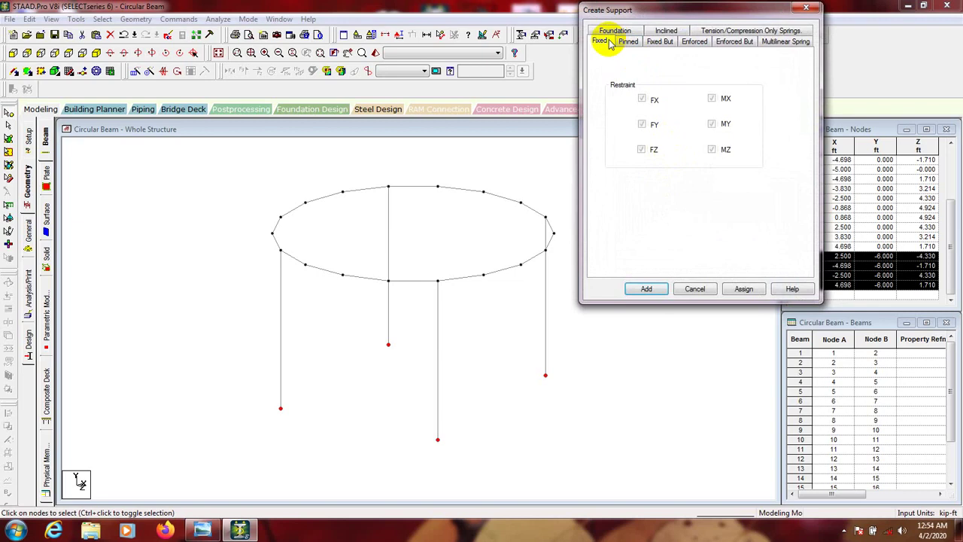
click(728, 291)
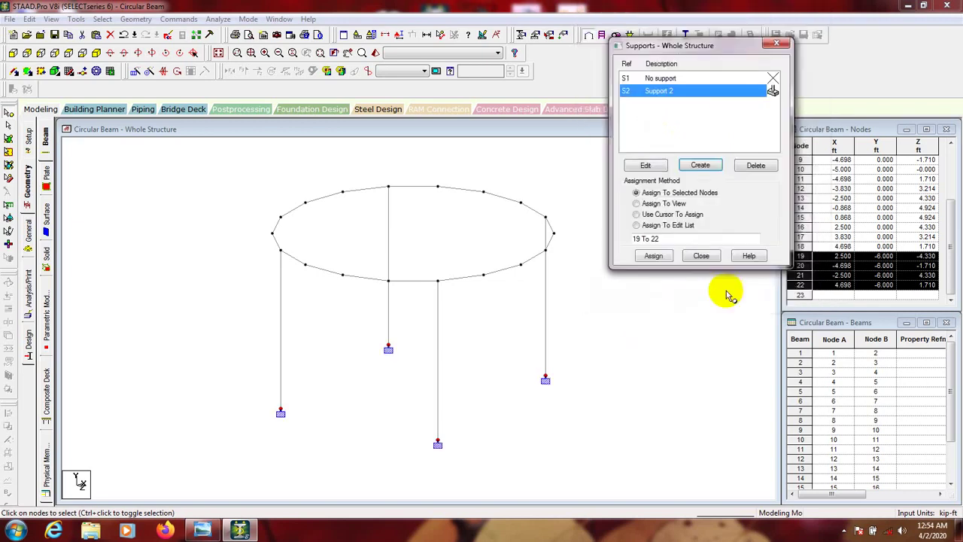
click(701, 256)
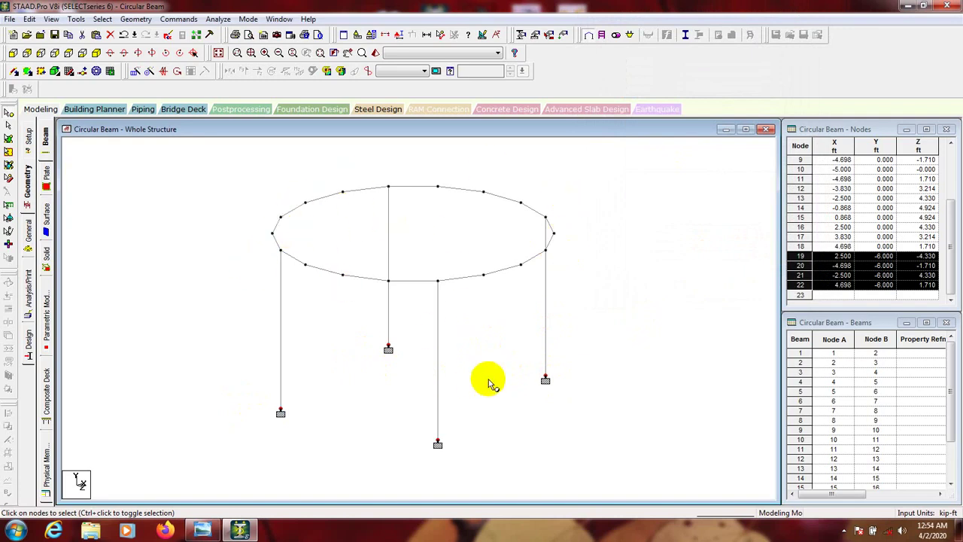
Step: Define a rectangular concrete section with YD 1 ft and ZD 1 ft
middle_drag(489, 383, 458, 361)
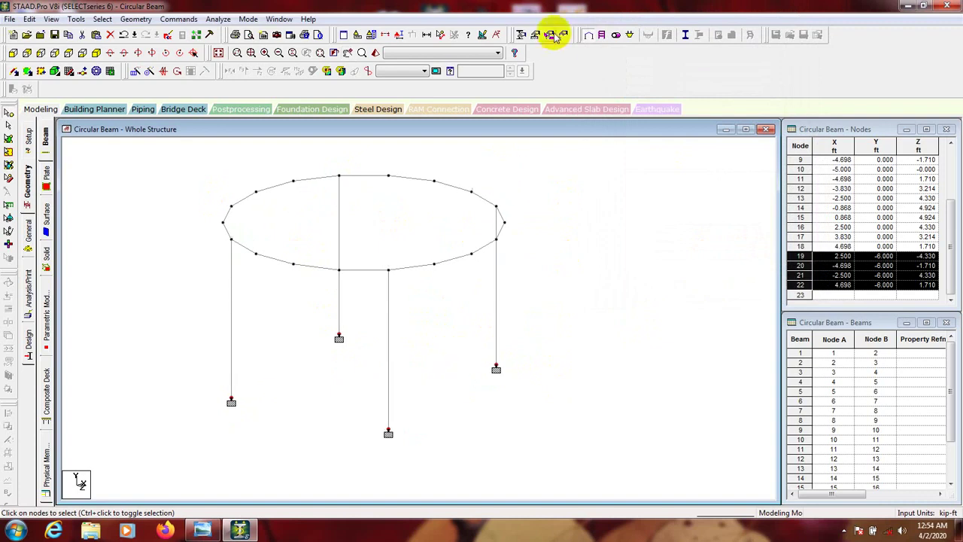
click(521, 36)
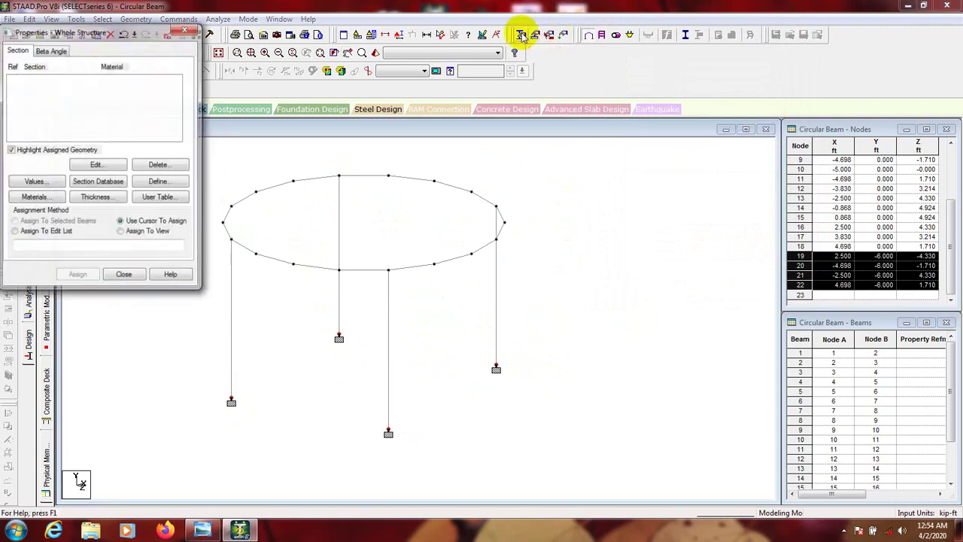
drag(145, 35, 690, 75)
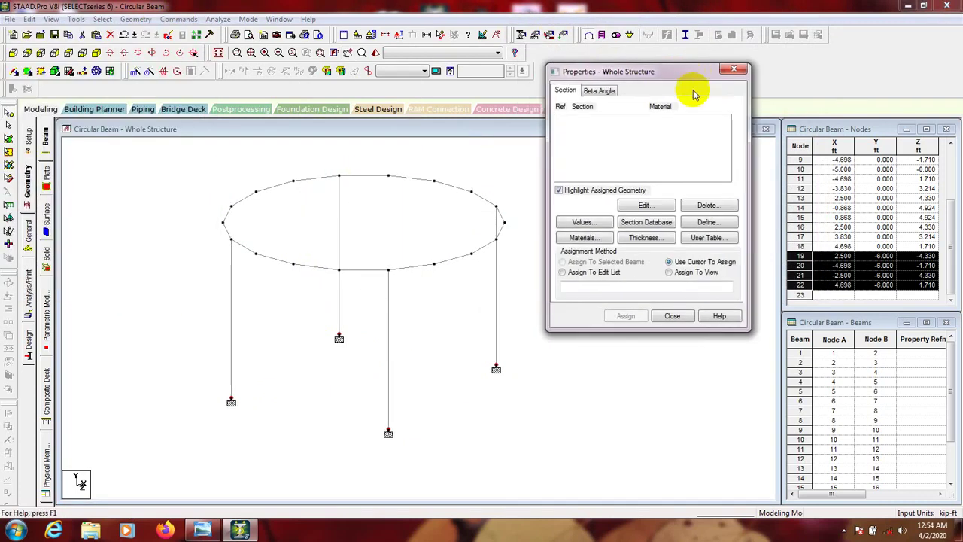
click(707, 223)
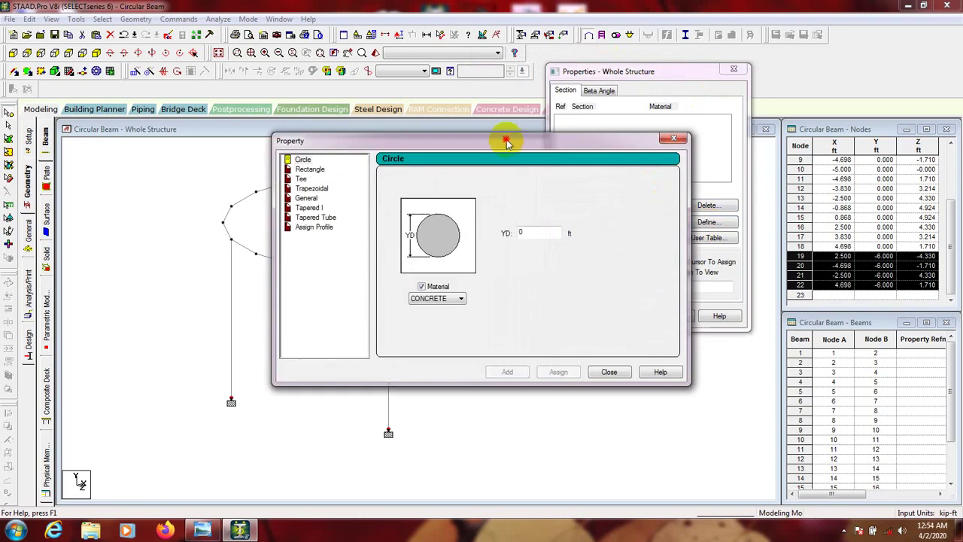
drag(501, 140, 737, 133)
click(534, 170)
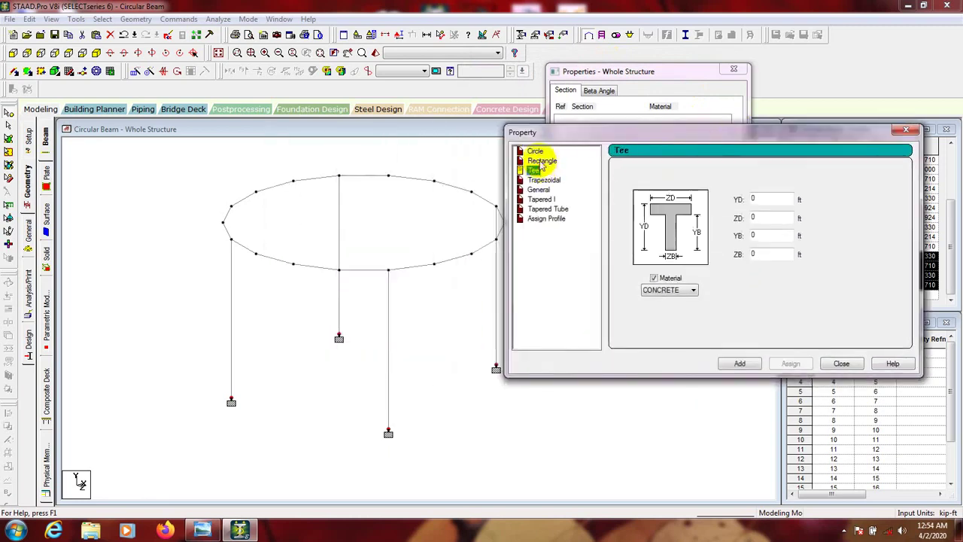
click(542, 162)
double_click(773, 215)
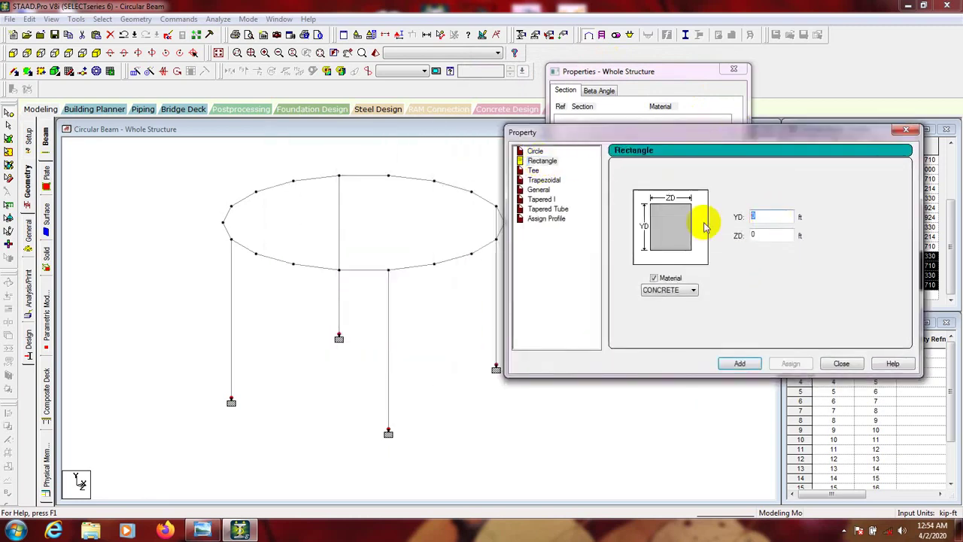
text(1)
double_click(766, 235)
text(1)
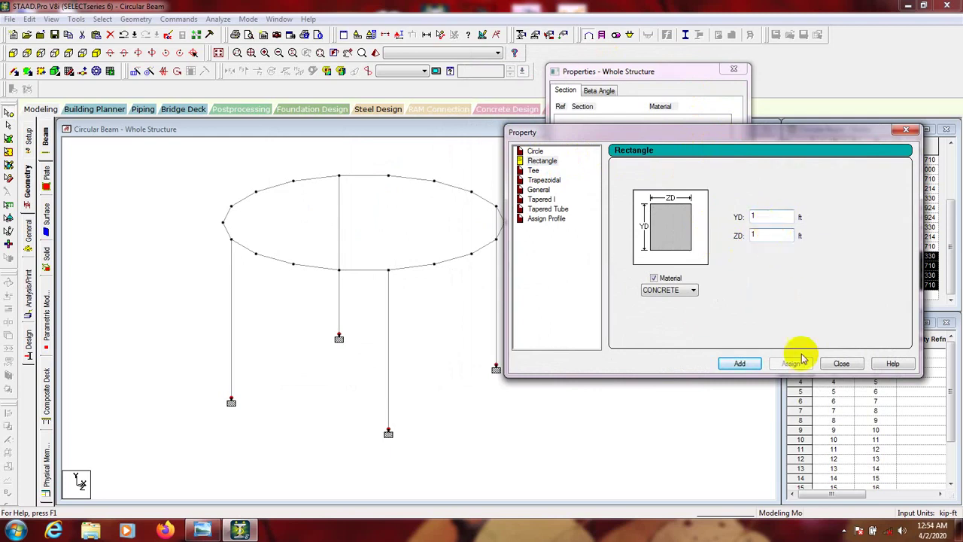
click(744, 365)
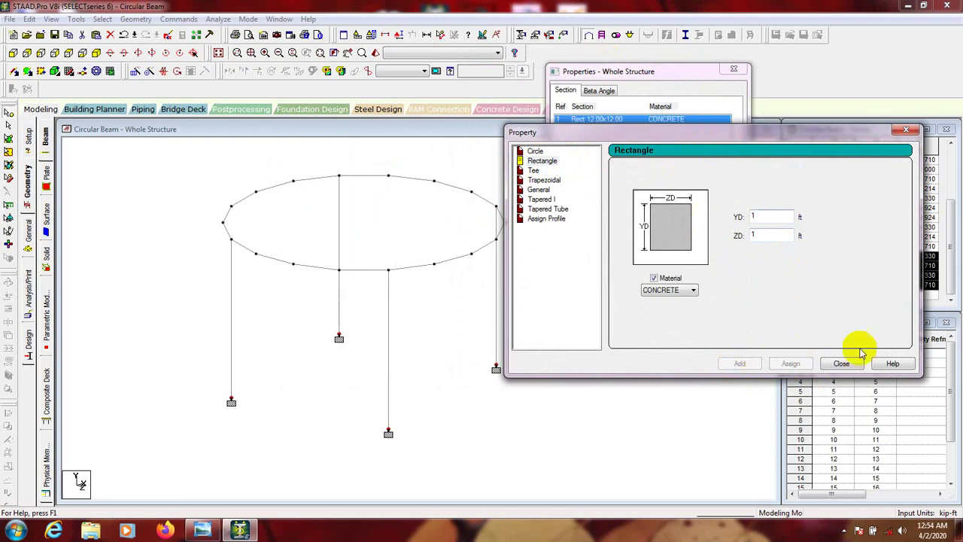
click(841, 363)
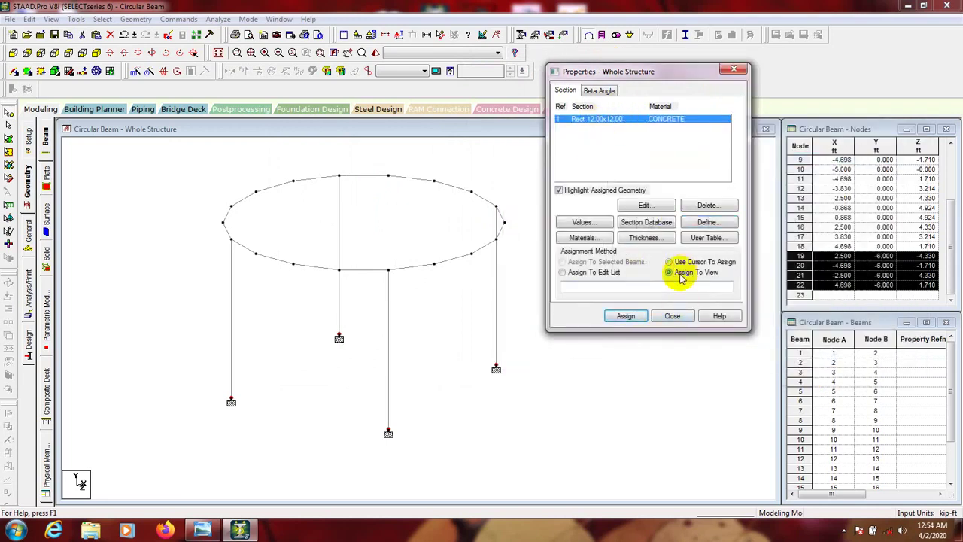
Step: Assign the rectangular concrete section to all members in the view
click(622, 316)
click(672, 228)
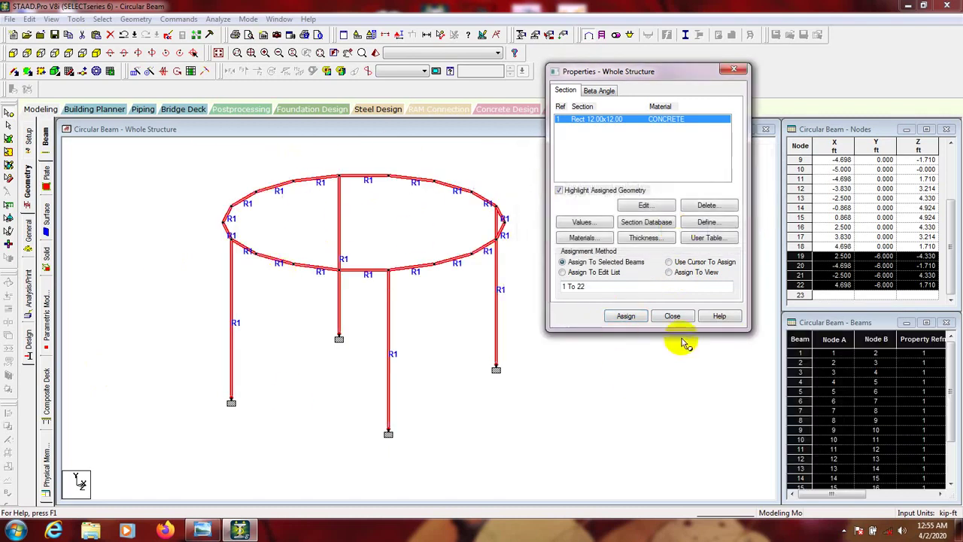
click(671, 316)
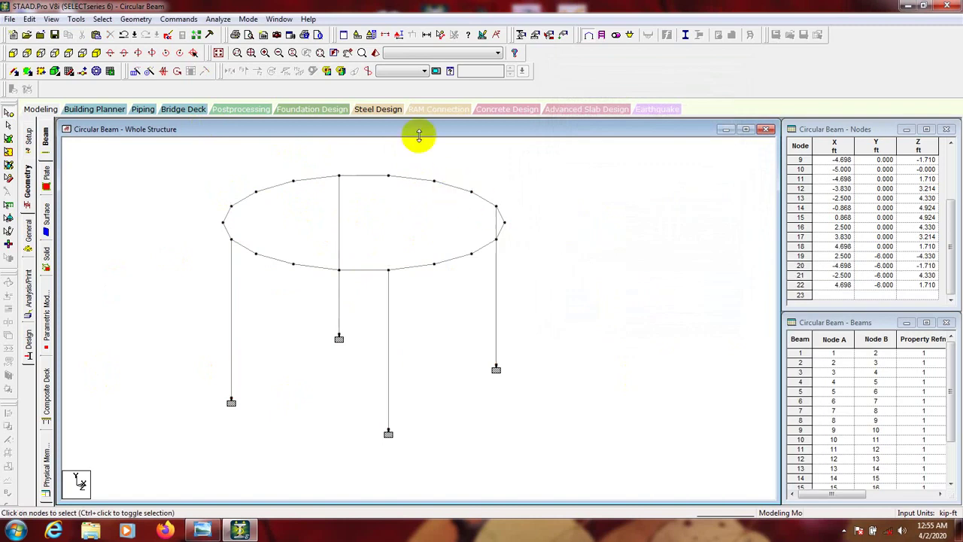
Step: Examine the 3D rendering of the circular beam and its four columns from several angles
click(371, 35)
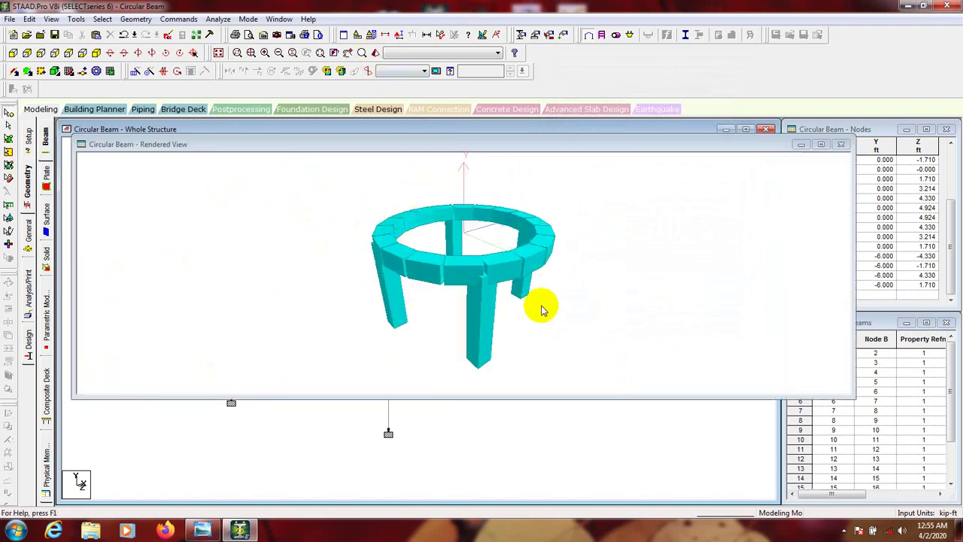
drag(541, 308, 213, 322)
drag(467, 319, 344, 314)
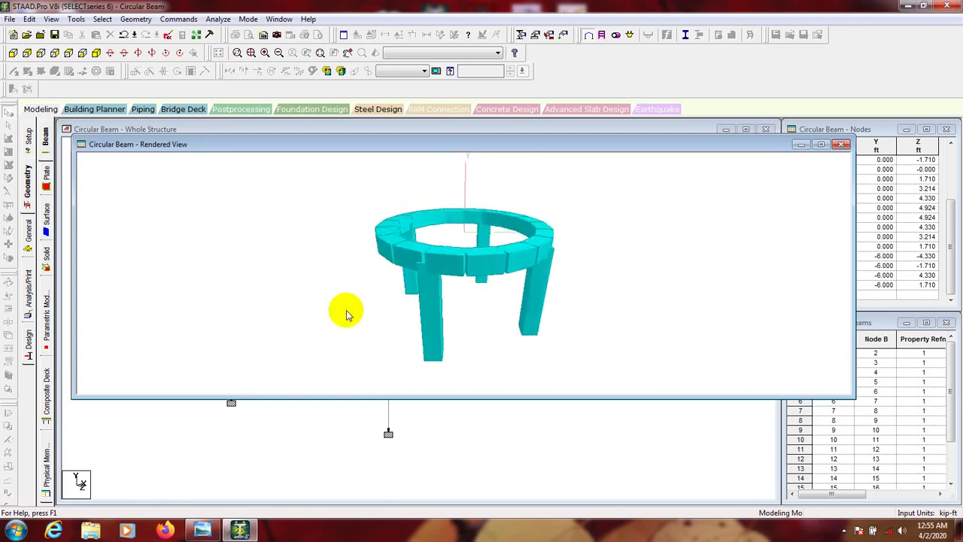
click(841, 144)
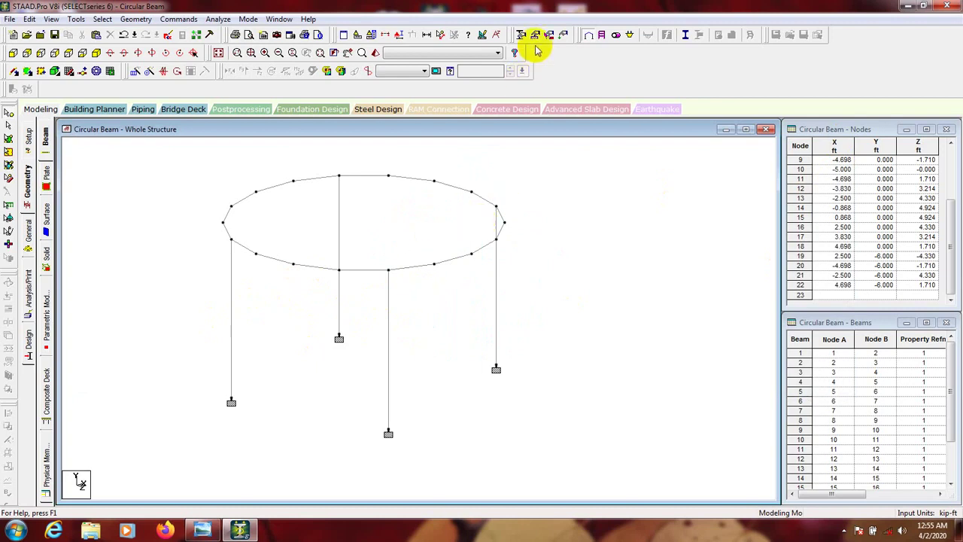
Step: Add primary load case 1 with the Dead loading type and the title LOAD CASE 1
click(562, 37)
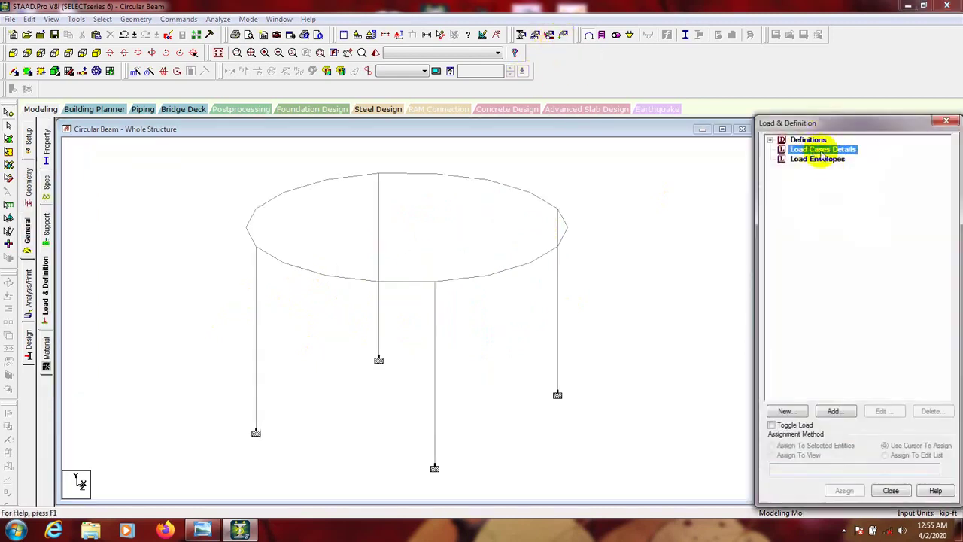
click(833, 411)
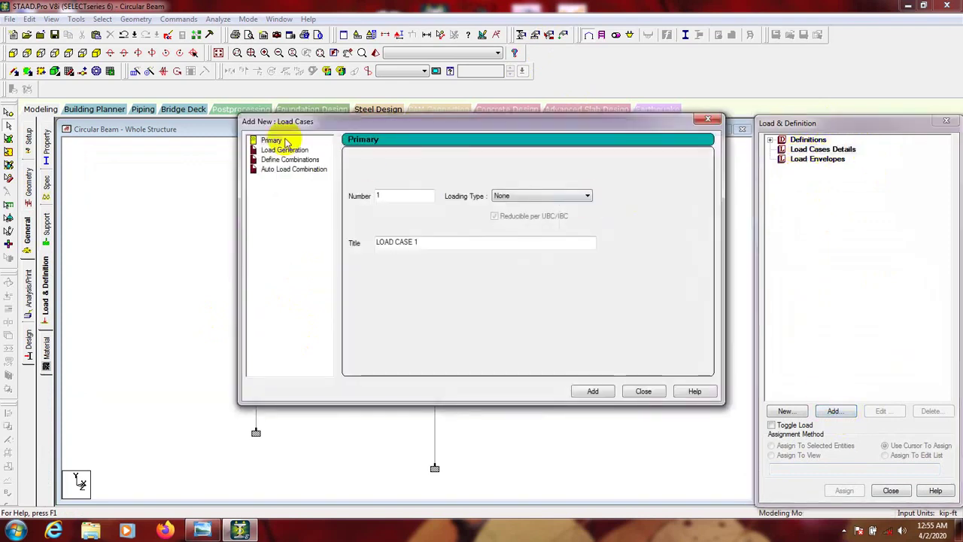
click(520, 197)
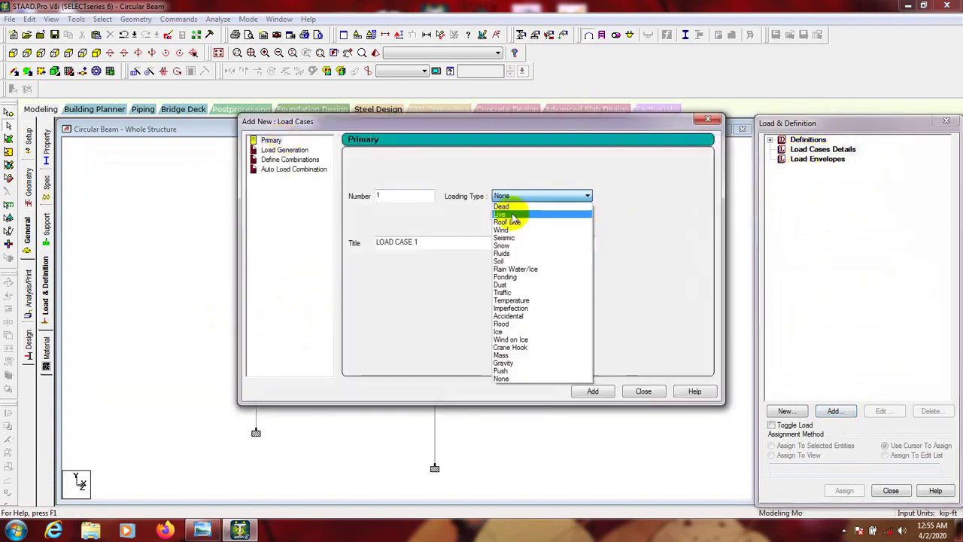
click(502, 207)
click(592, 391)
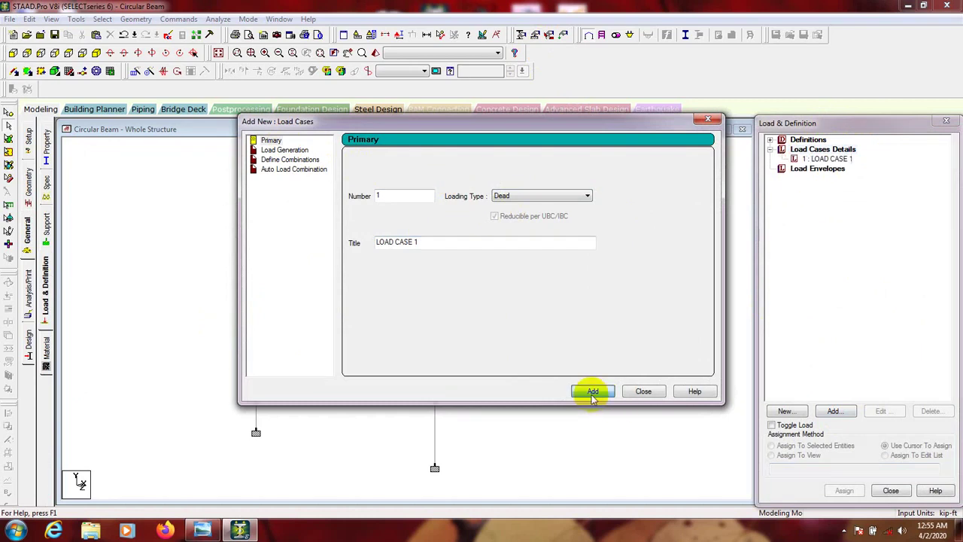
click(644, 392)
Step: Add a selfweight load in Y with factor -1 and a uniform member force of -0.5 kip/ft in GY to load case 1
click(812, 160)
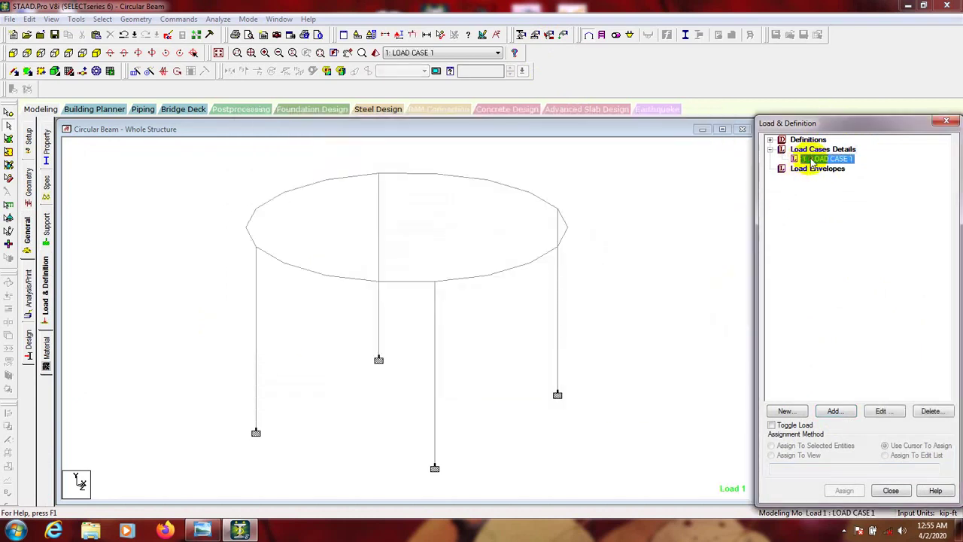
click(833, 413)
click(242, 96)
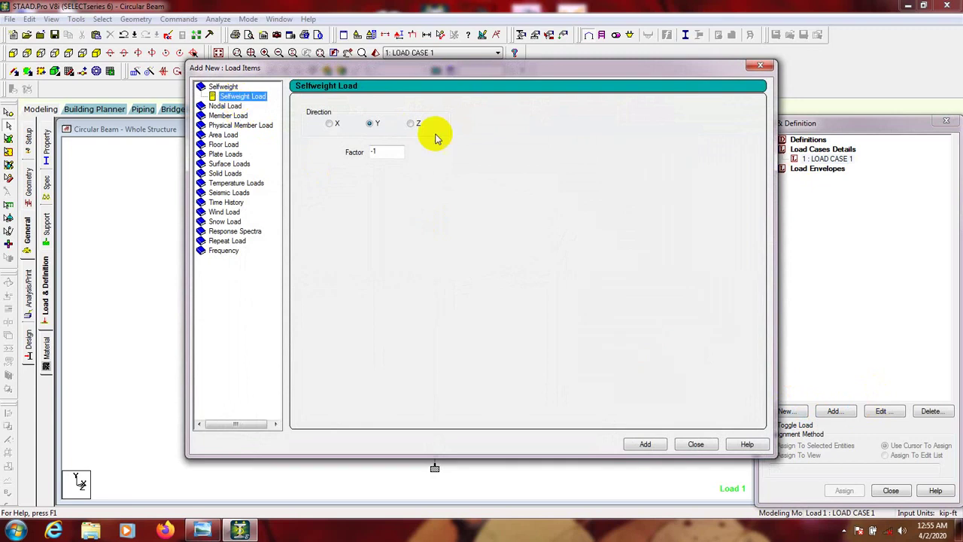
click(653, 443)
click(229, 115)
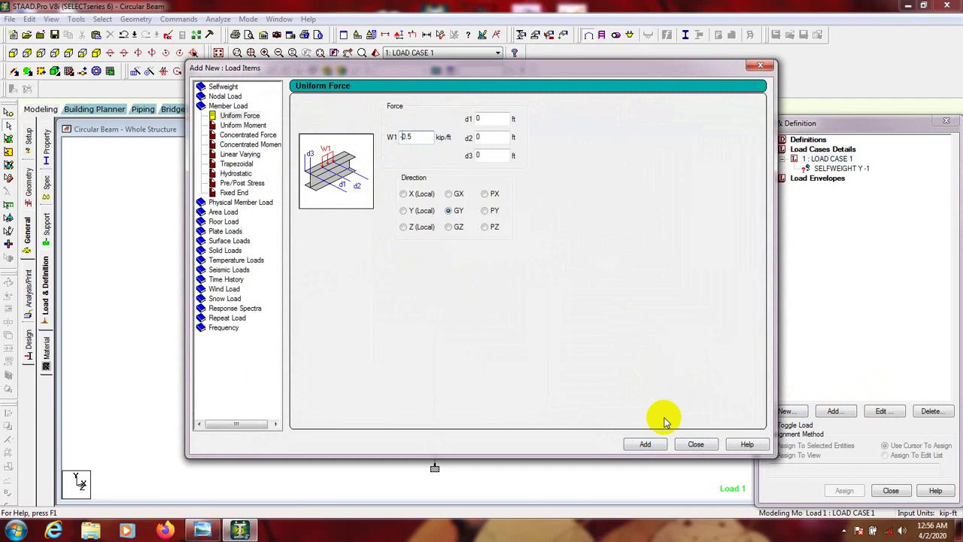
click(699, 445)
Step: Assign the selfweight load to all members in the view
click(841, 169)
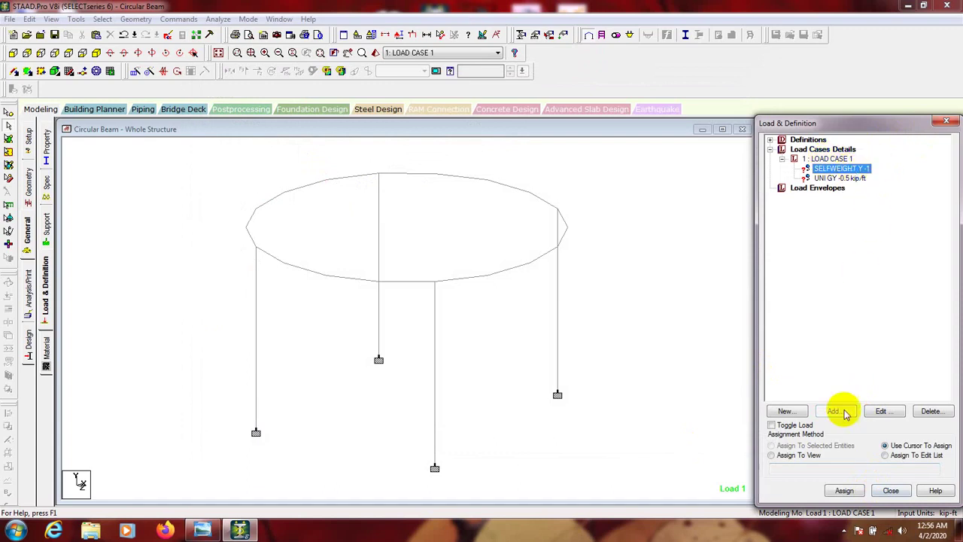
click(802, 459)
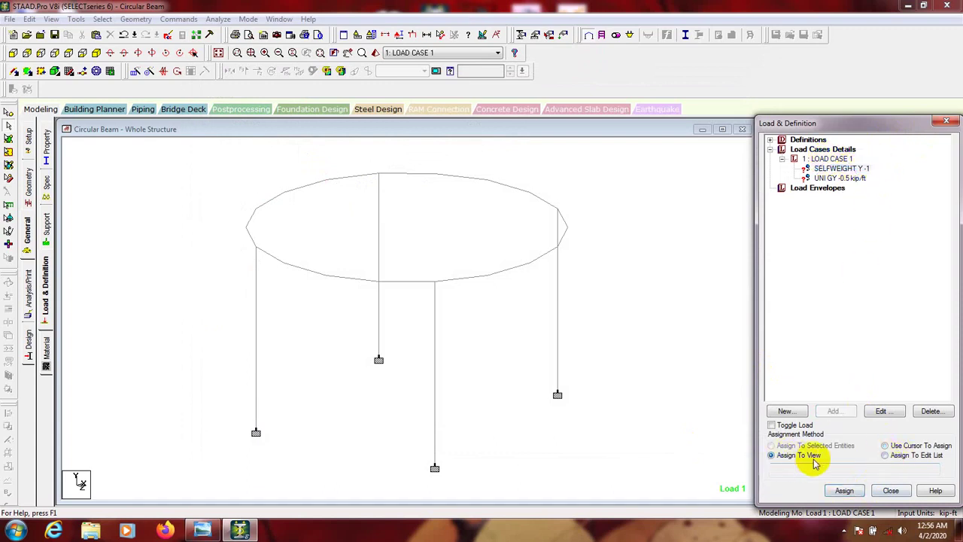
click(844, 490)
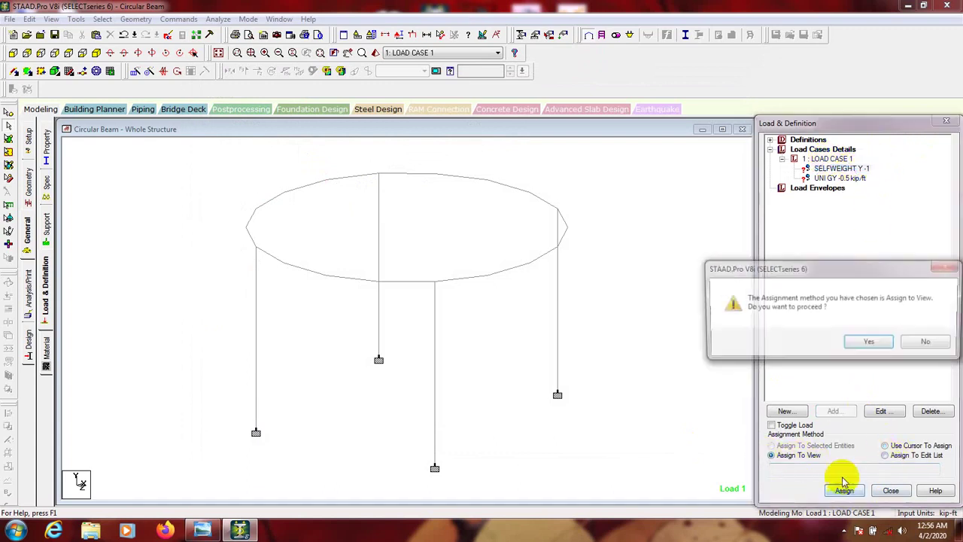
click(868, 342)
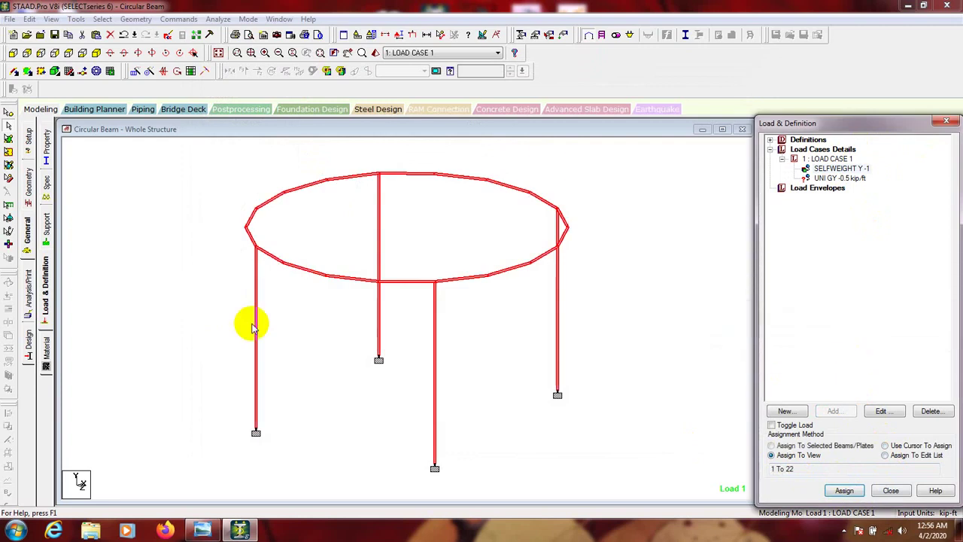
click(700, 258)
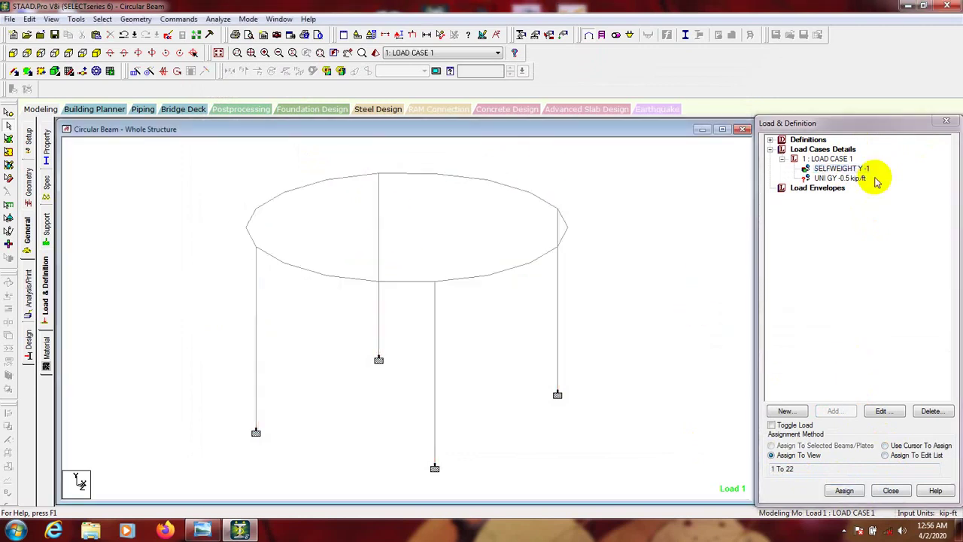
Step: Try selecting all segments of the circular beam by windowing and individual picks, and clear the selection
click(847, 179)
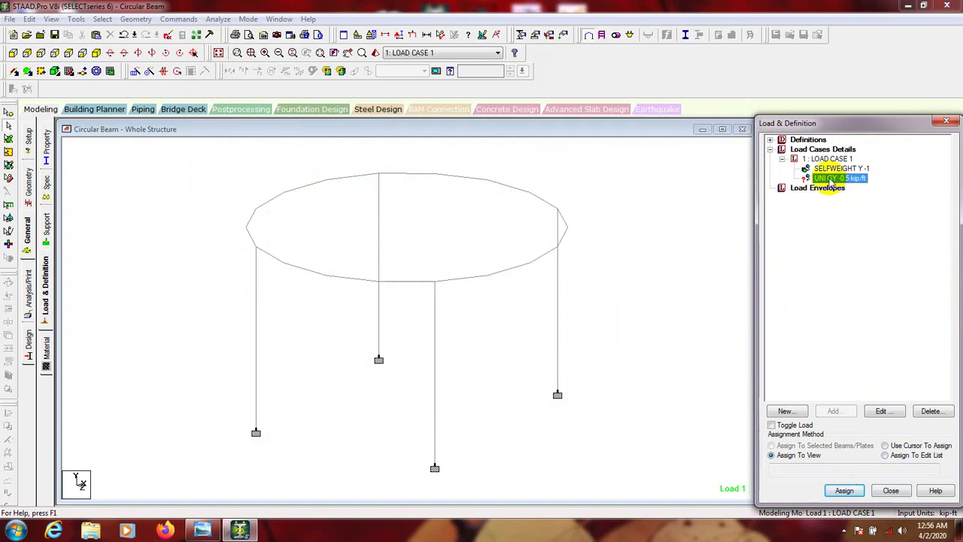
click(8, 136)
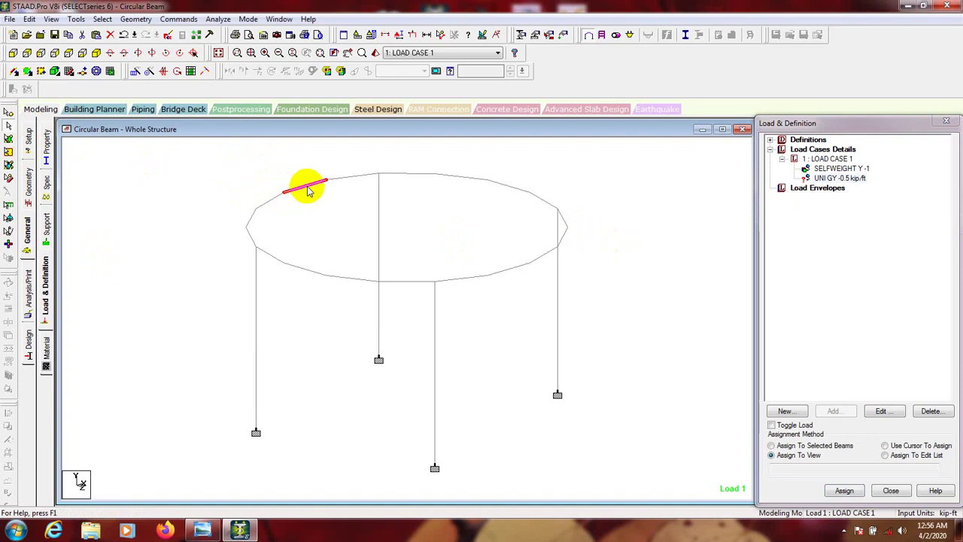
drag(369, 162, 235, 240)
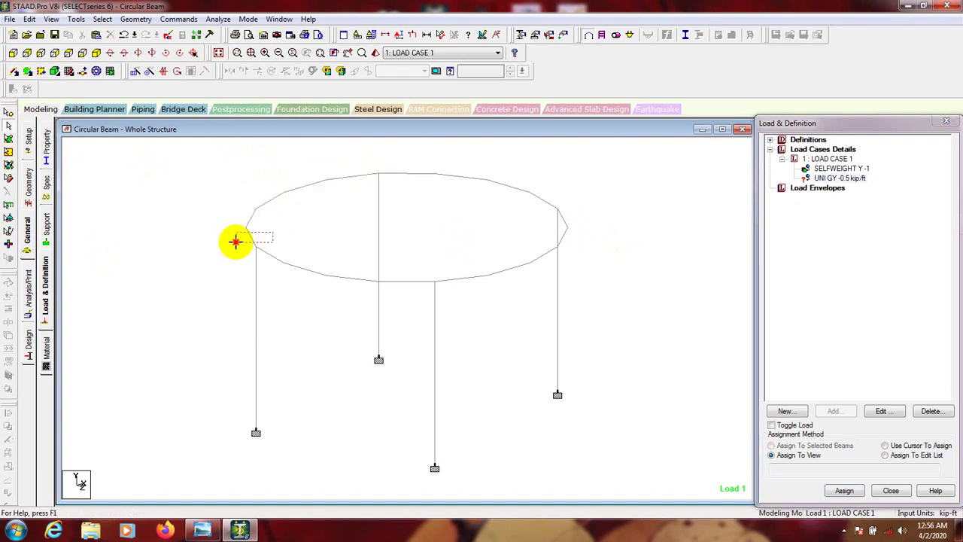
drag(367, 156, 243, 218)
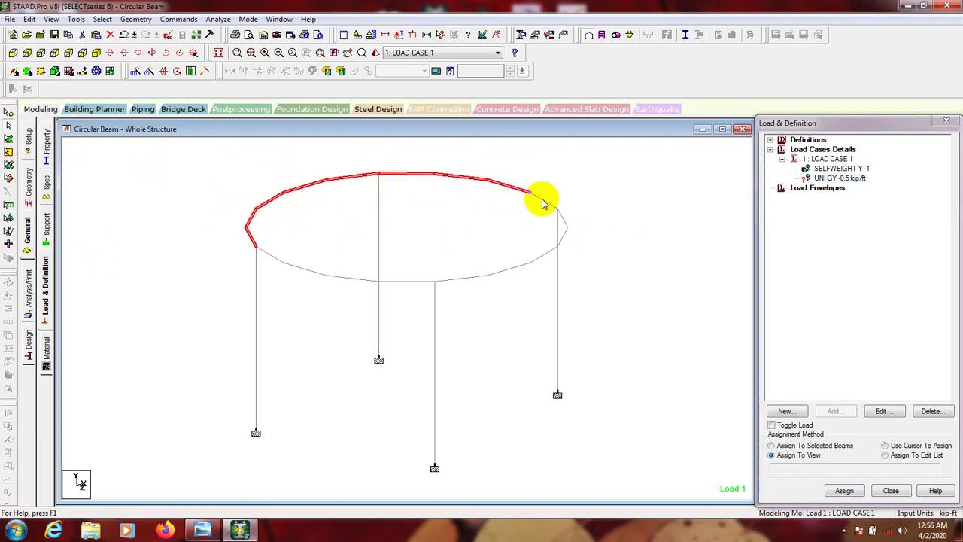
ctrl+click(566, 233)
ctrl+click(561, 242)
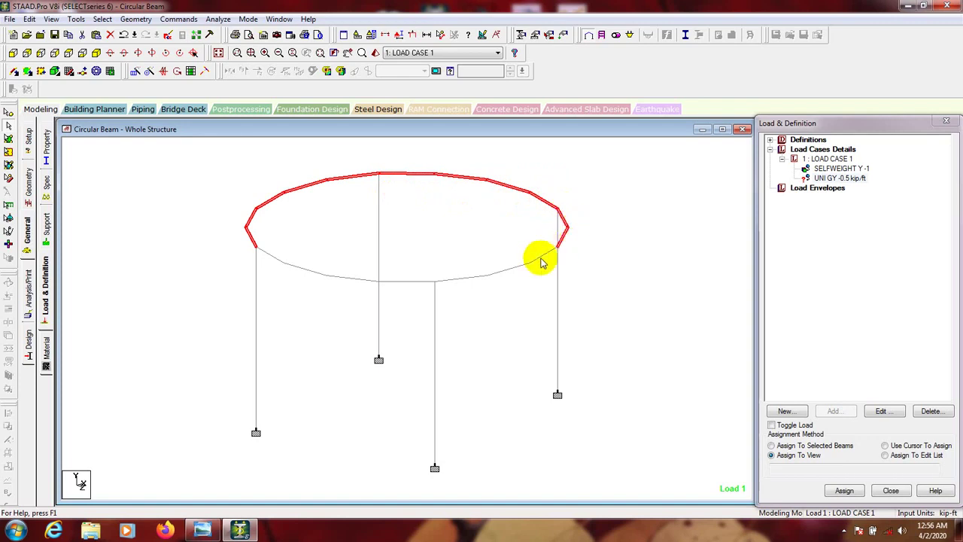
ctrl+click(538, 260)
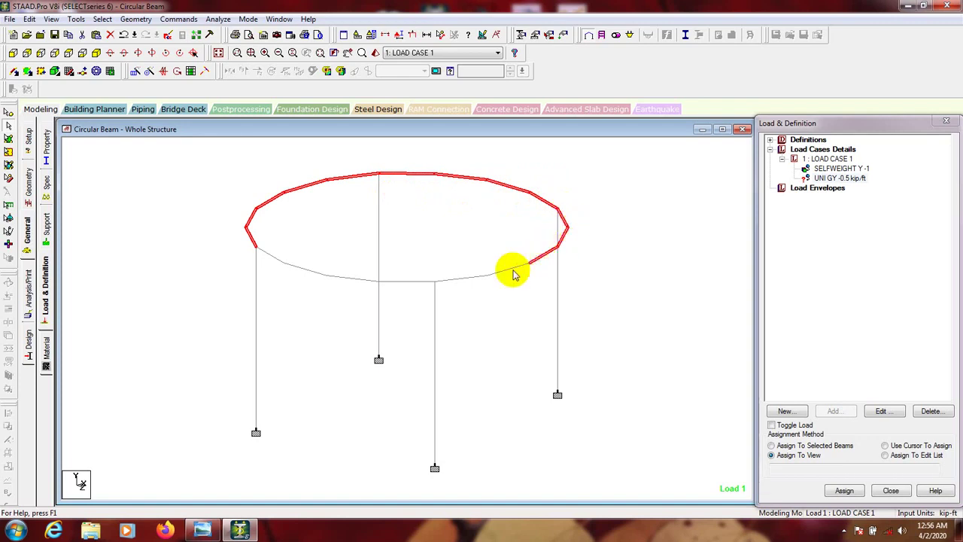
ctrl+click(404, 282)
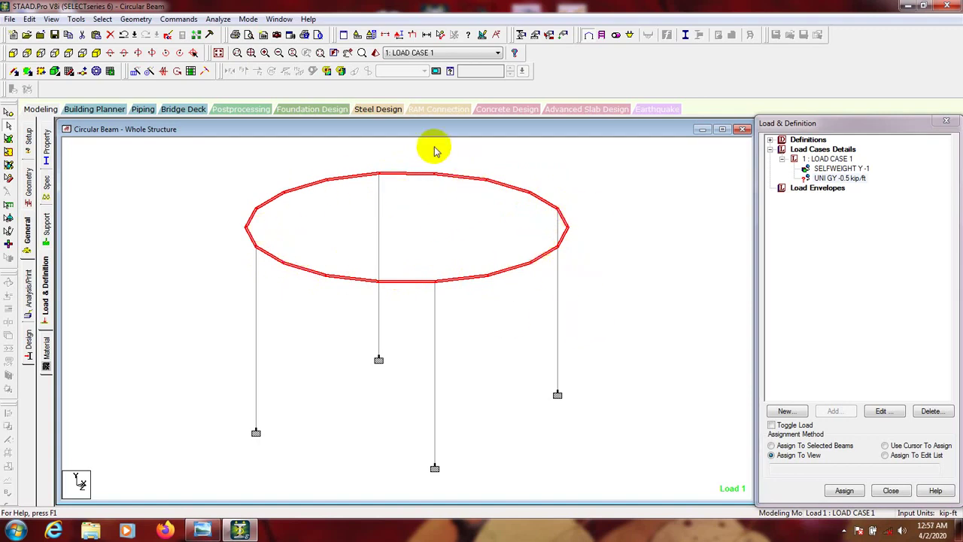
click(631, 298)
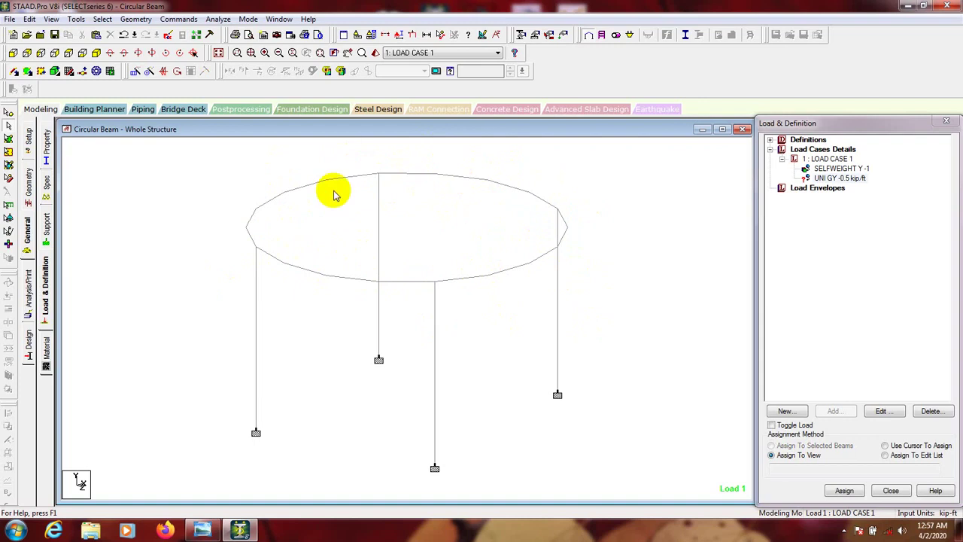
Step: Decline the auto save, try selecting the beams parallel to X, and clear the selection
click(103, 19)
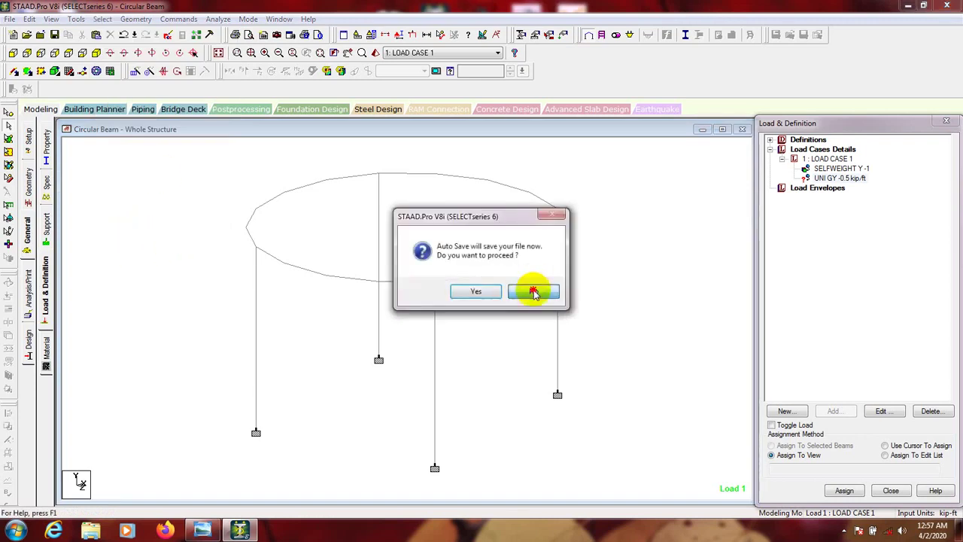
click(533, 292)
click(100, 19)
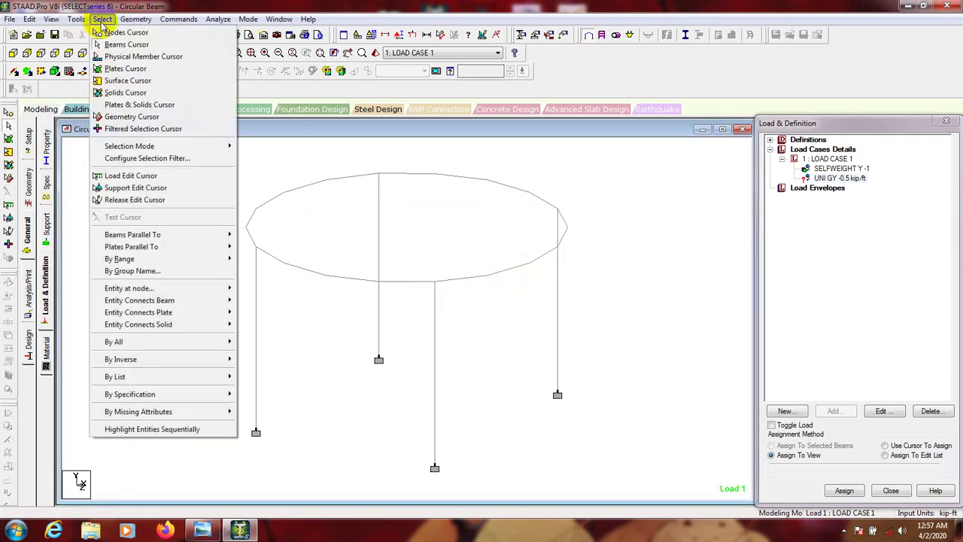
mouse_move(238, 238)
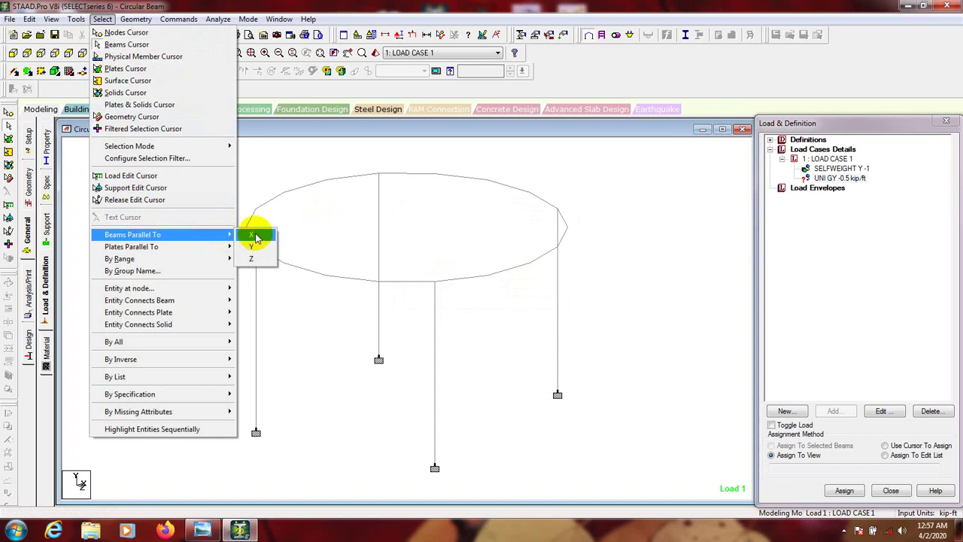
click(256, 237)
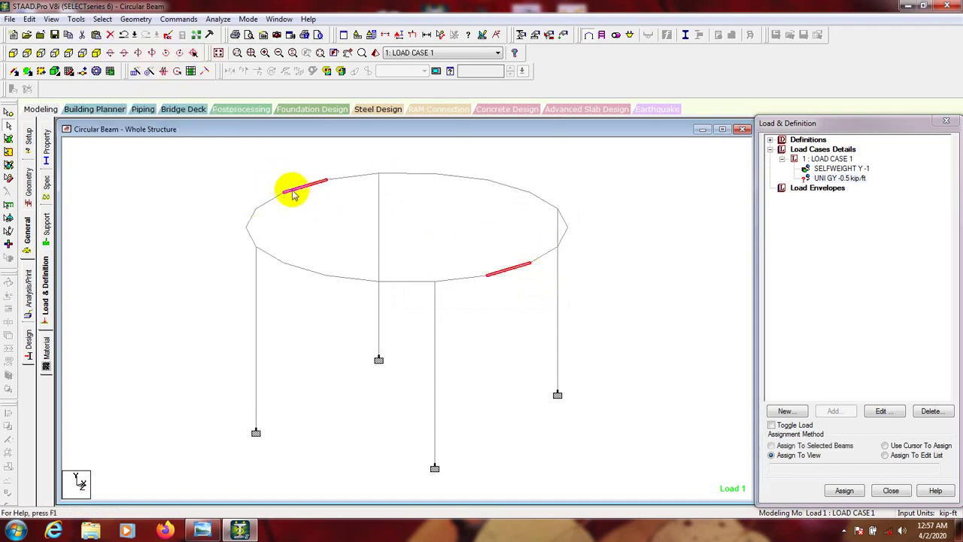
click(103, 19)
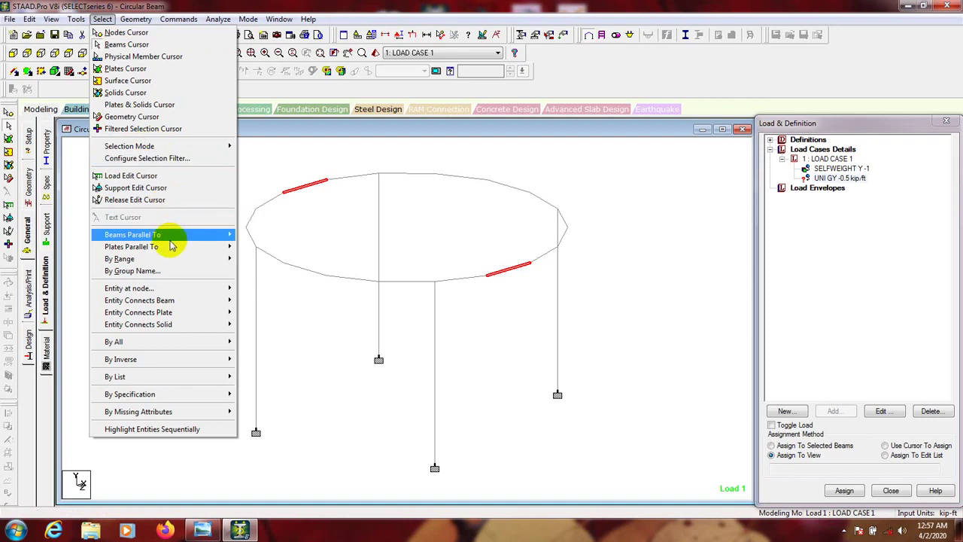
mouse_move(171, 247)
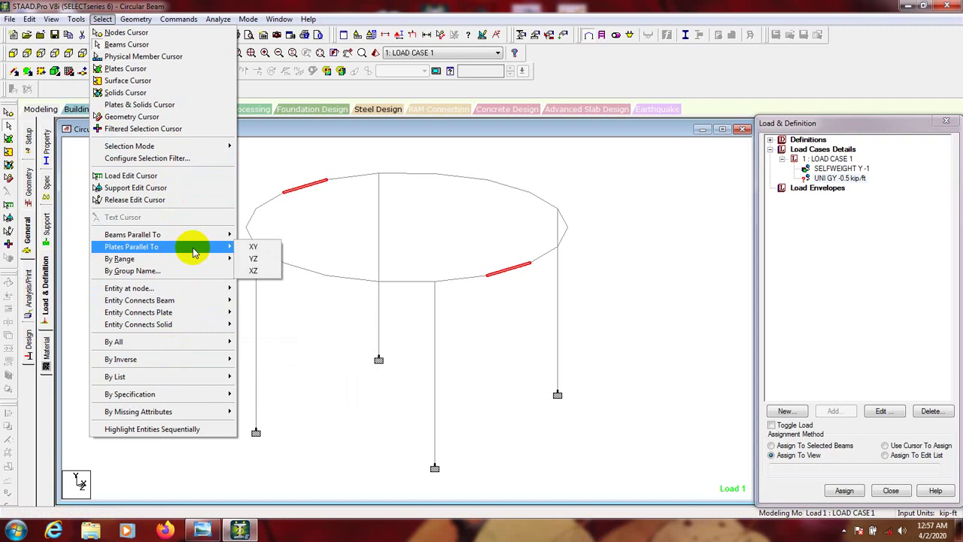
click(463, 224)
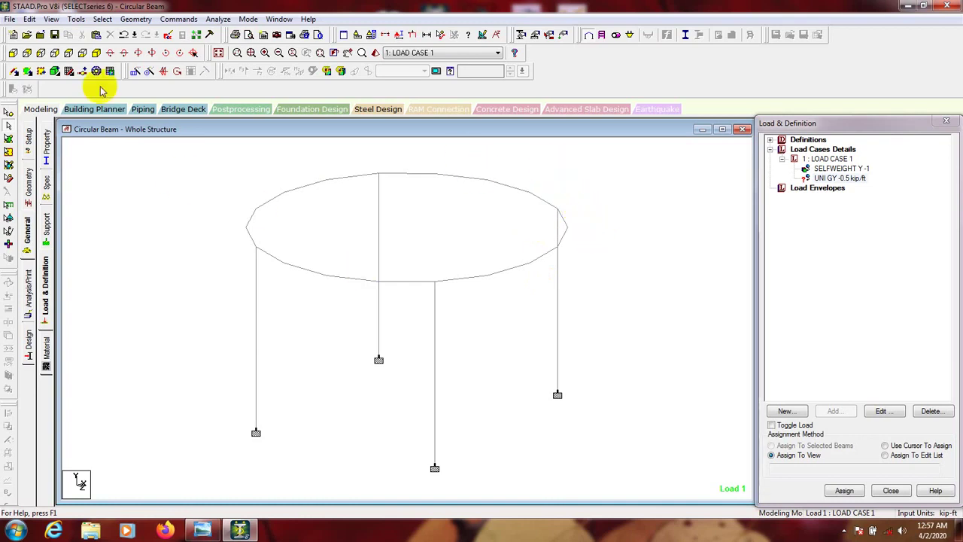
Step: Assign the UNI GY -0.5 kip/ft load to only the circular beam's members, selected from the front view, and display the loads
click(12, 53)
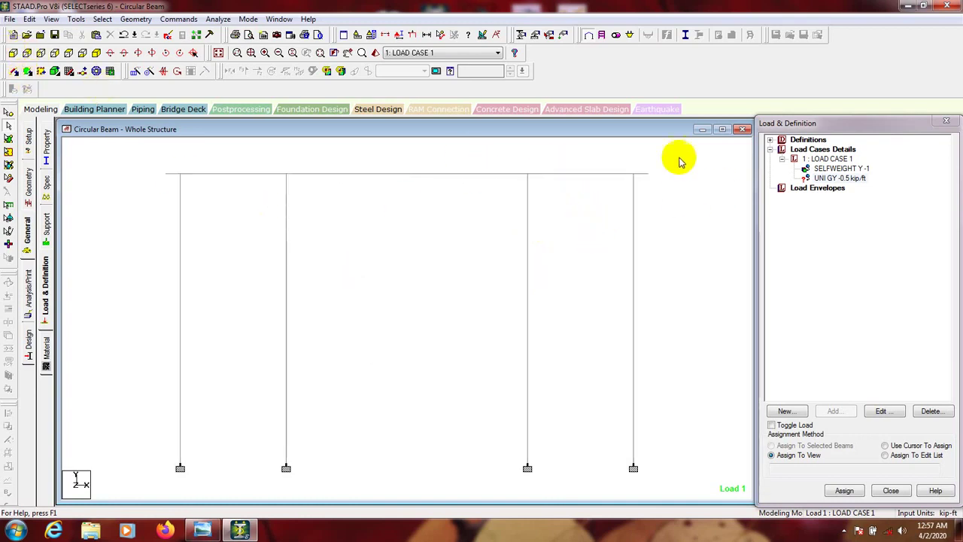
drag(680, 155, 128, 187)
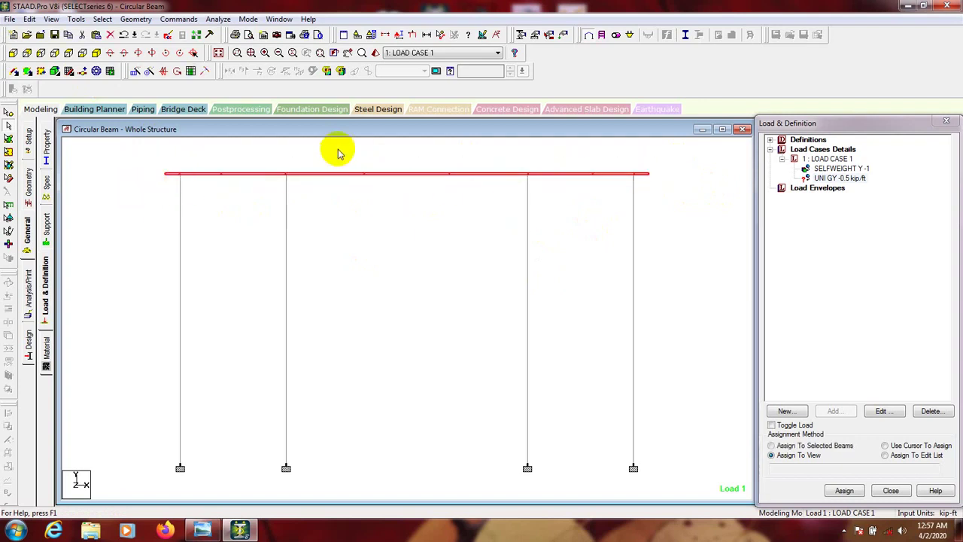
click(84, 53)
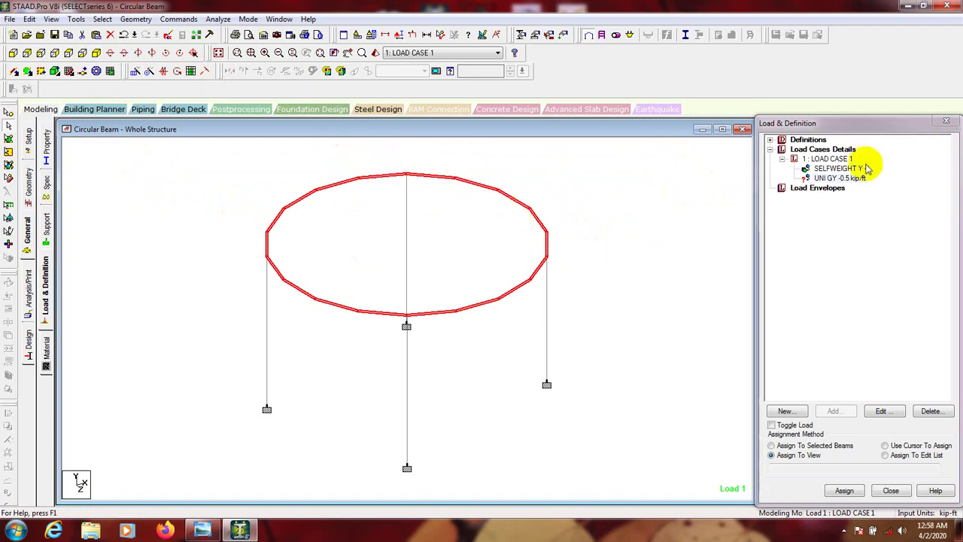
click(834, 179)
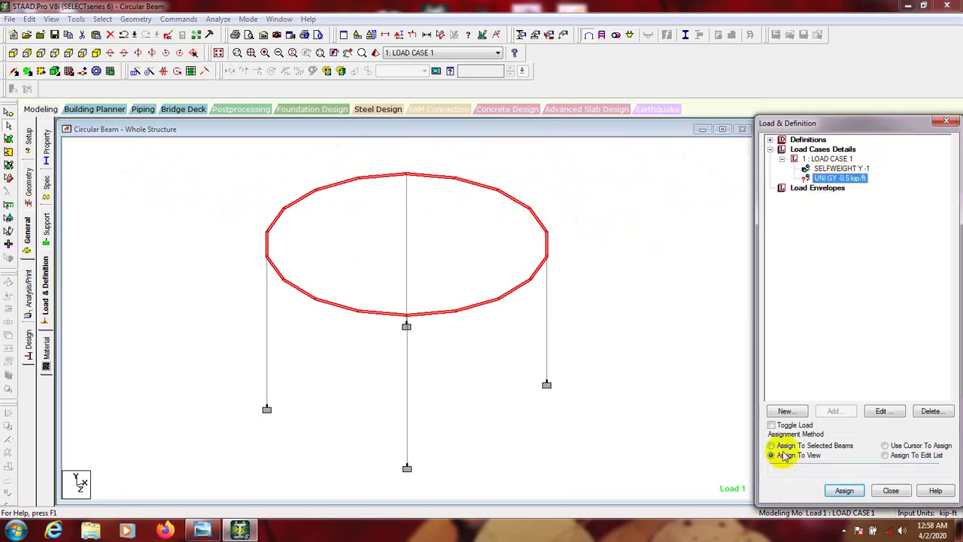
click(847, 491)
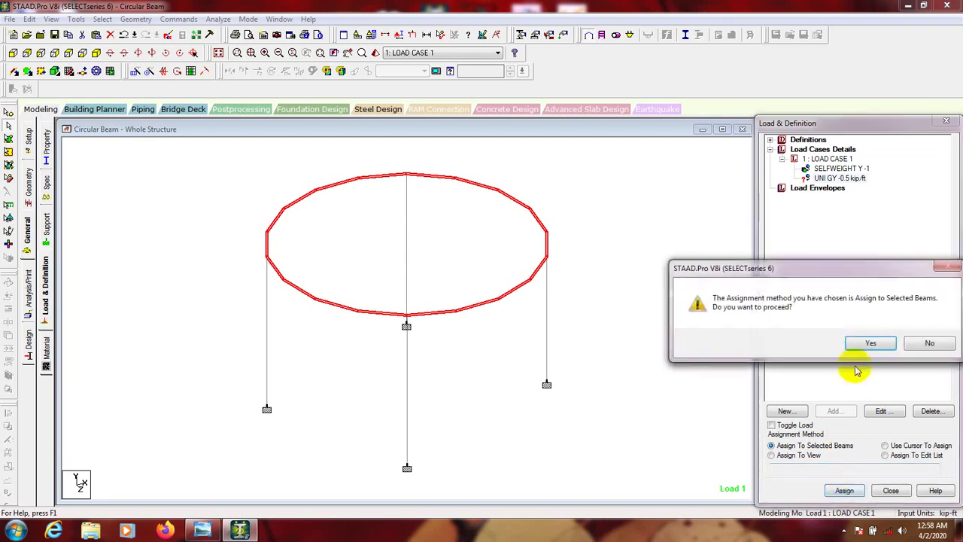
click(869, 341)
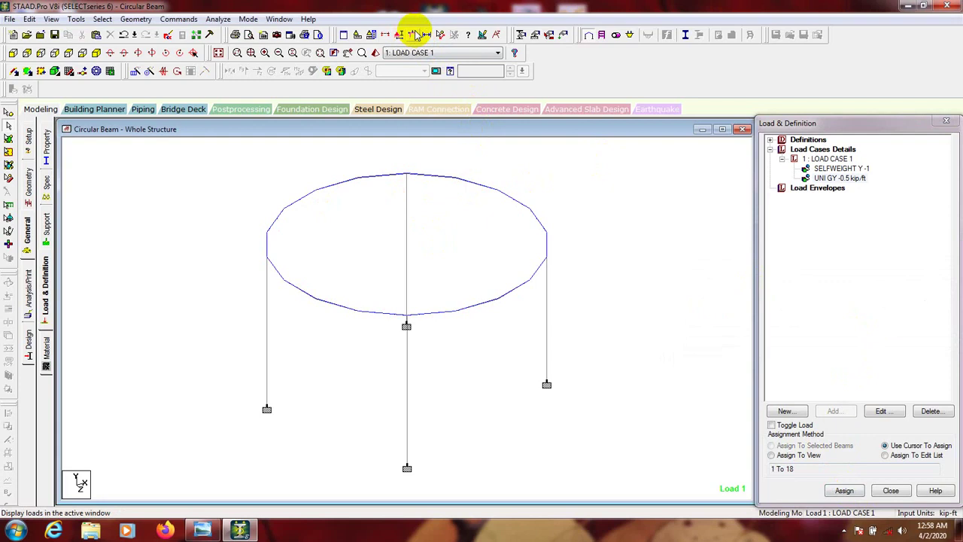
click(415, 35)
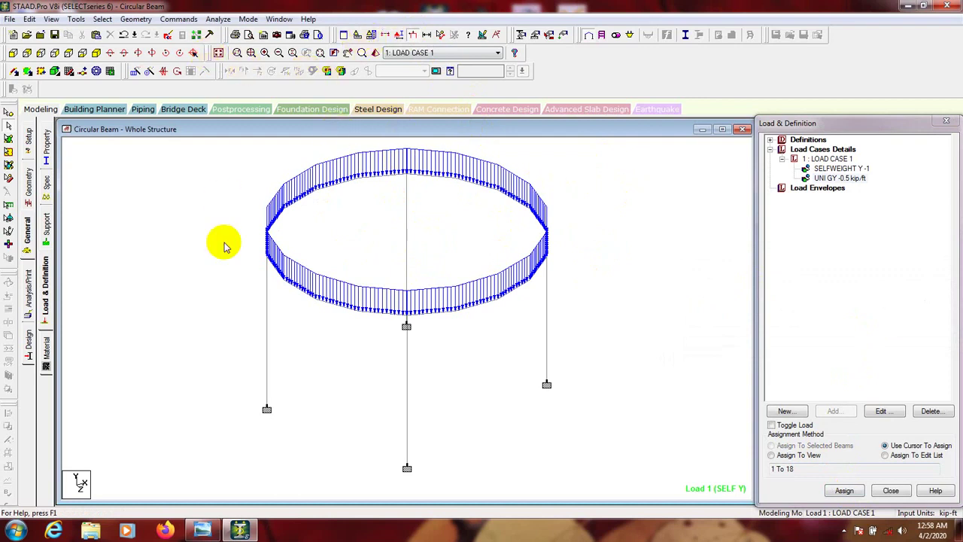
Step: Add a Perform Analysis command with the No Print option
click(178, 19)
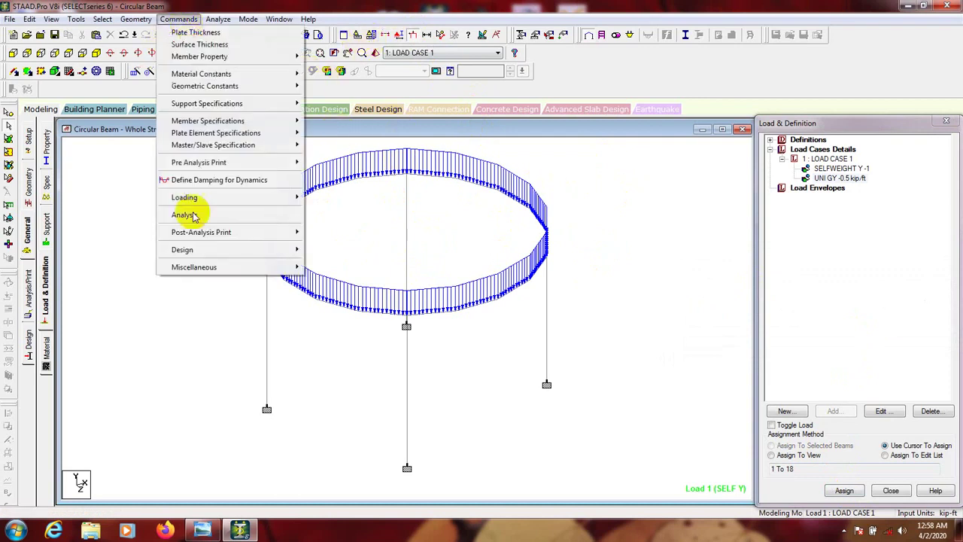
mouse_move(193, 215)
click(325, 216)
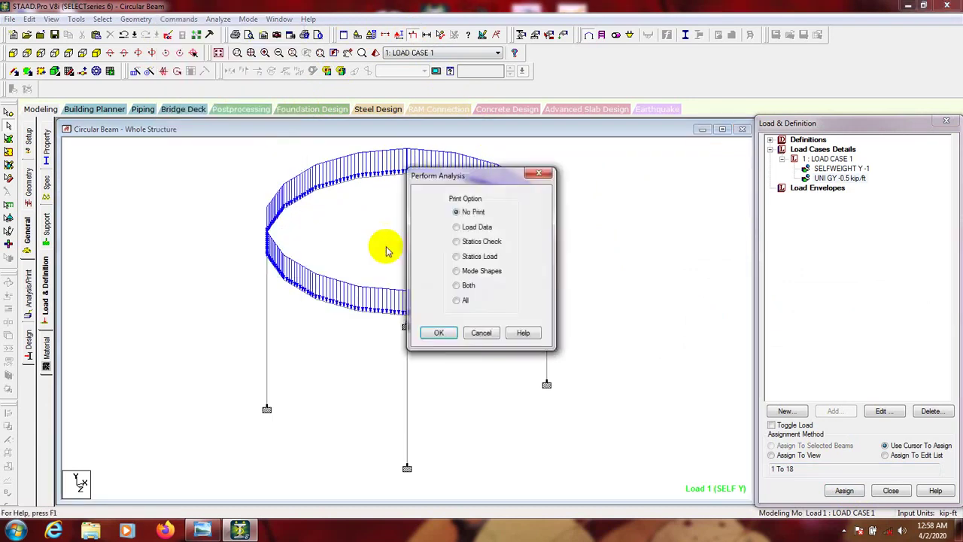
click(433, 329)
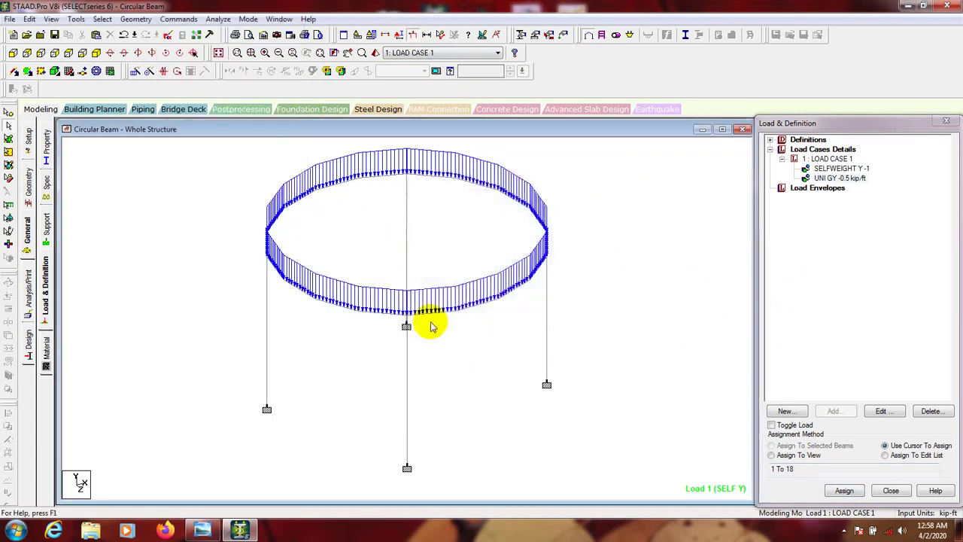
Step: Save the structure, run the analysis and go to Post Processing Mode with LOAD CASE 1 as the selected load case
click(229, 32)
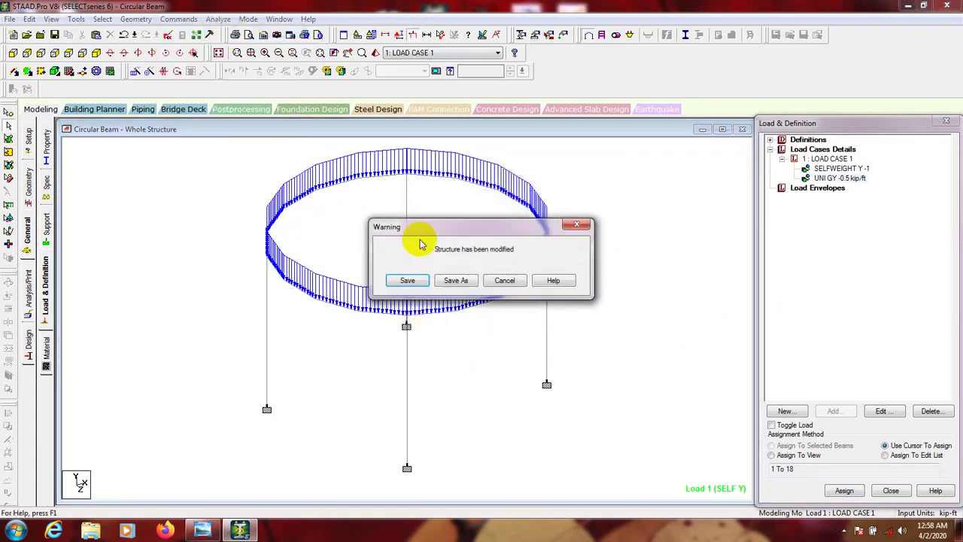
click(418, 282)
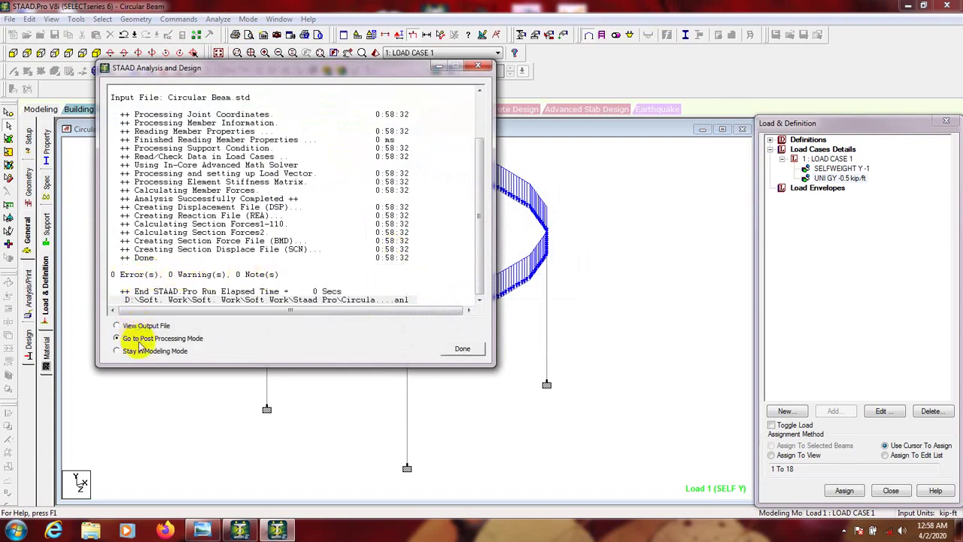
click(449, 349)
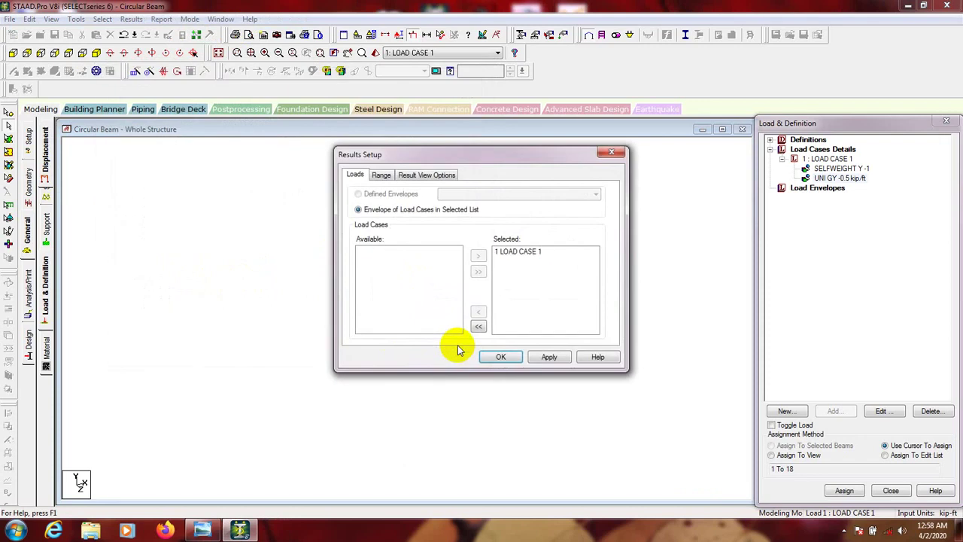
click(500, 357)
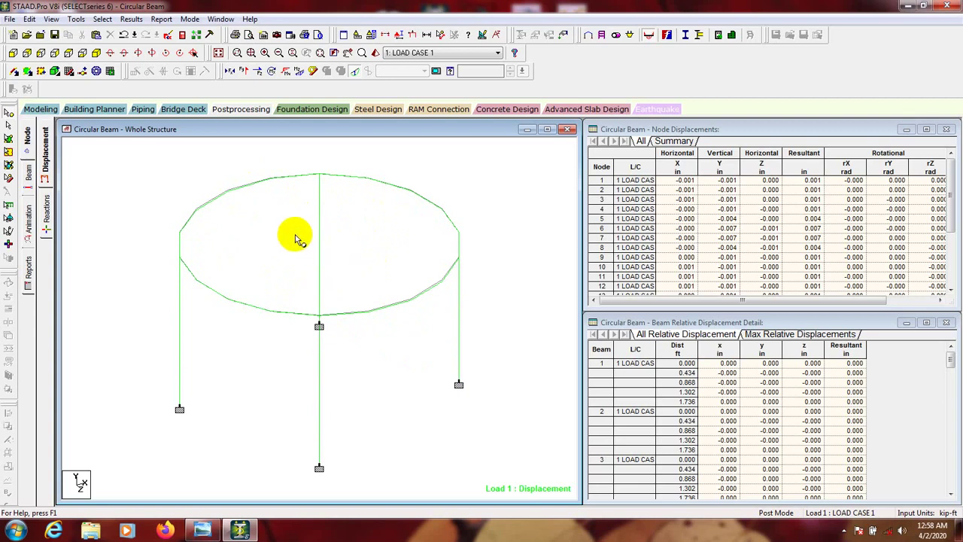
Step: Hide the displacement diagram and examine the Shear Y, Axial Force, Bending Y and Bending Z diagrams in turn
click(355, 73)
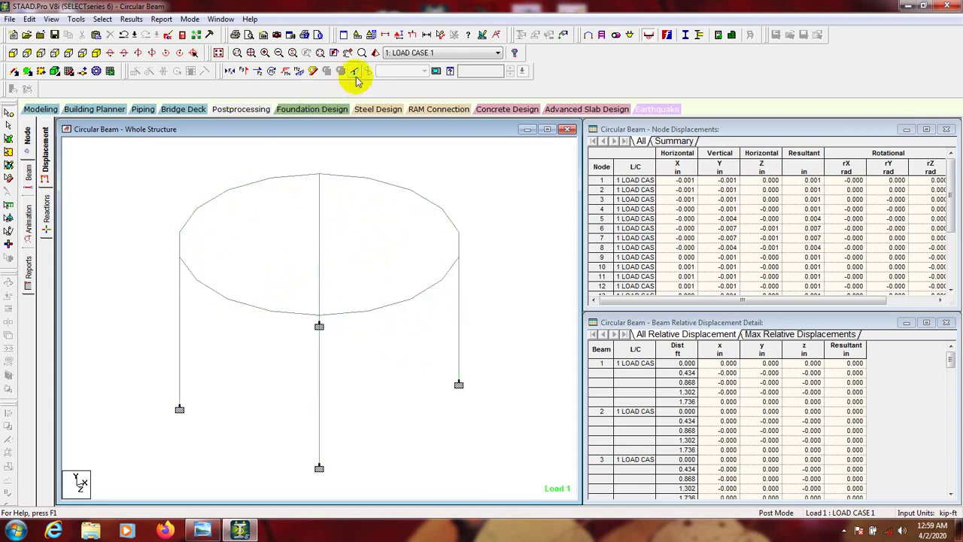
click(244, 72)
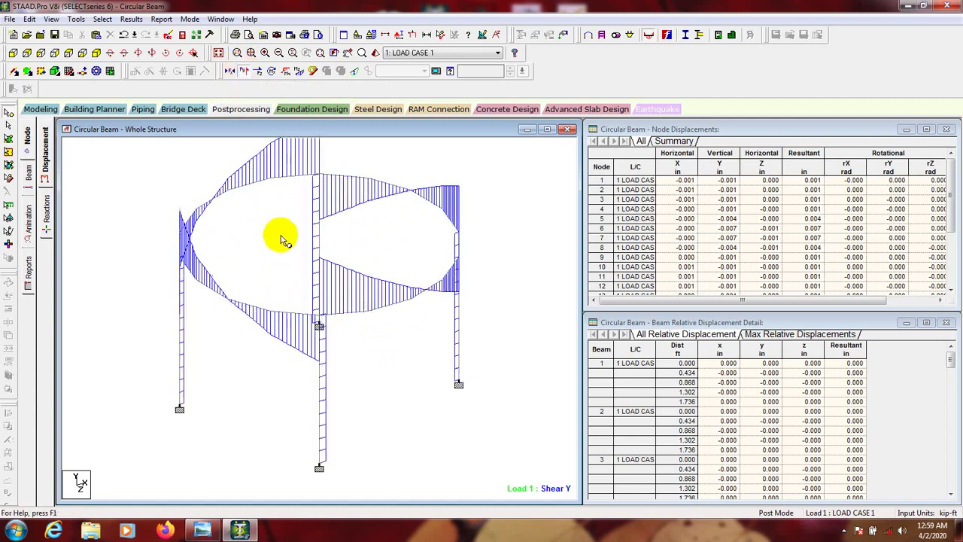
click(244, 71)
click(230, 72)
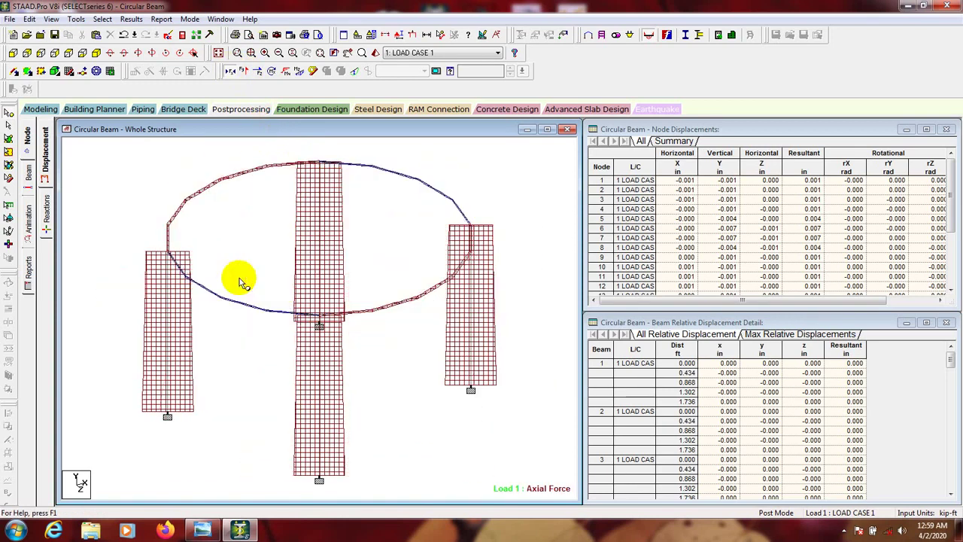
click(230, 72)
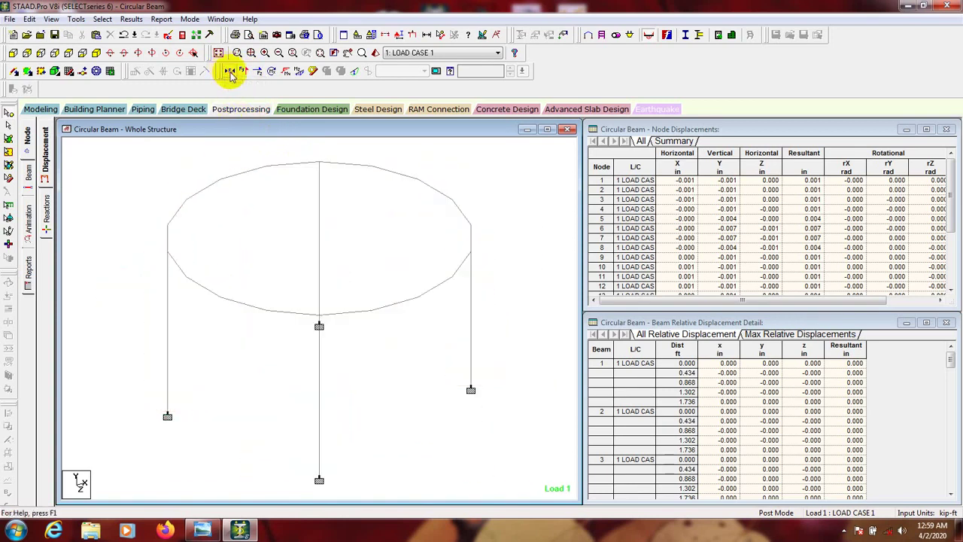
click(286, 74)
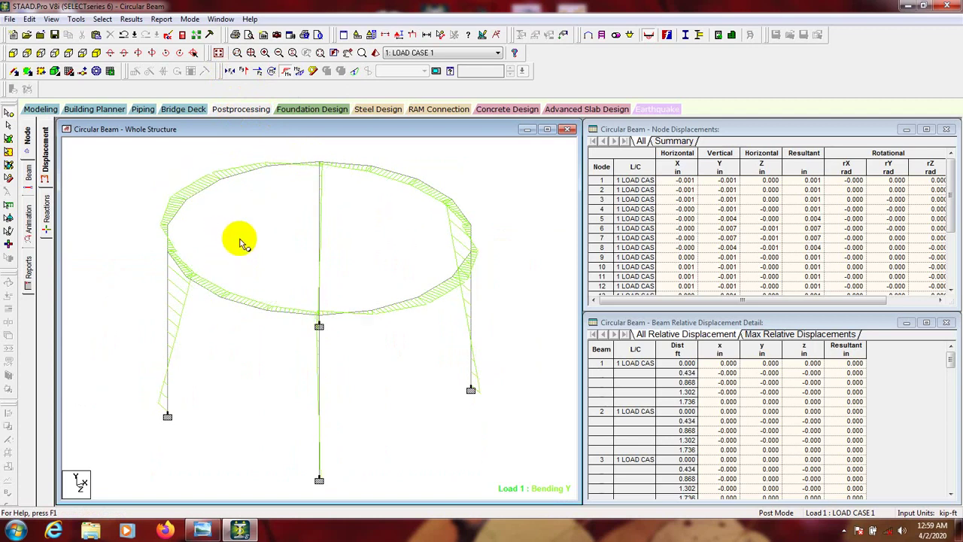
click(284, 73)
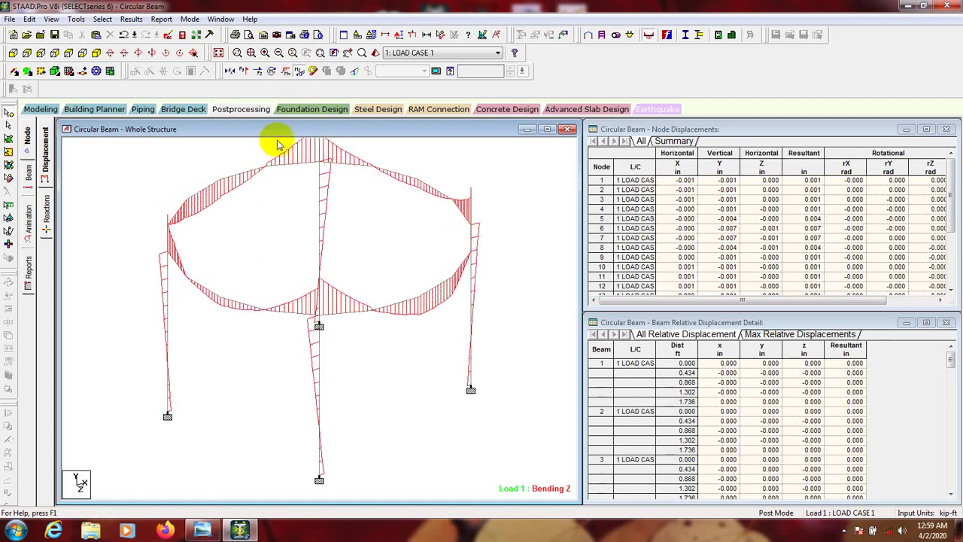
click(298, 75)
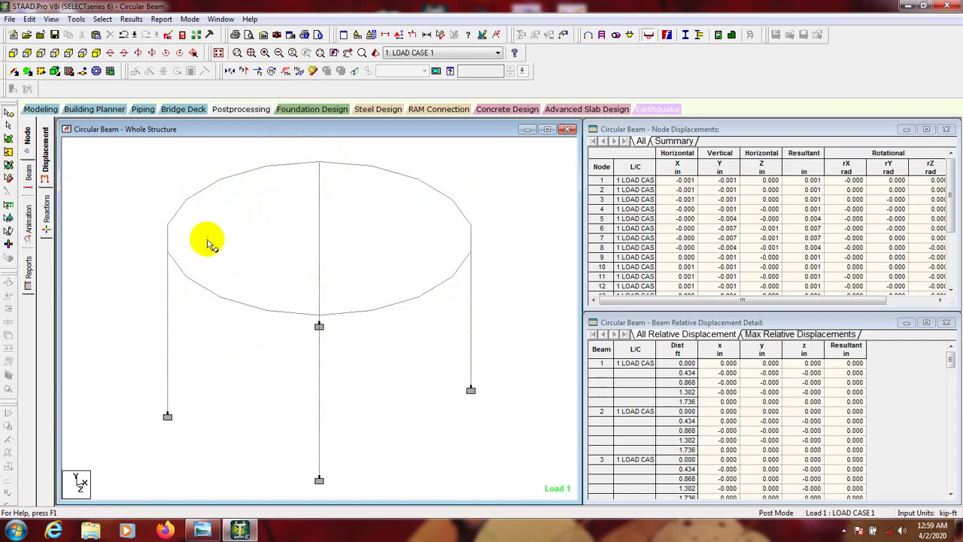
Step: Display the support reactions and move the front column's reaction label up beside the column so it is fully readable
click(46, 212)
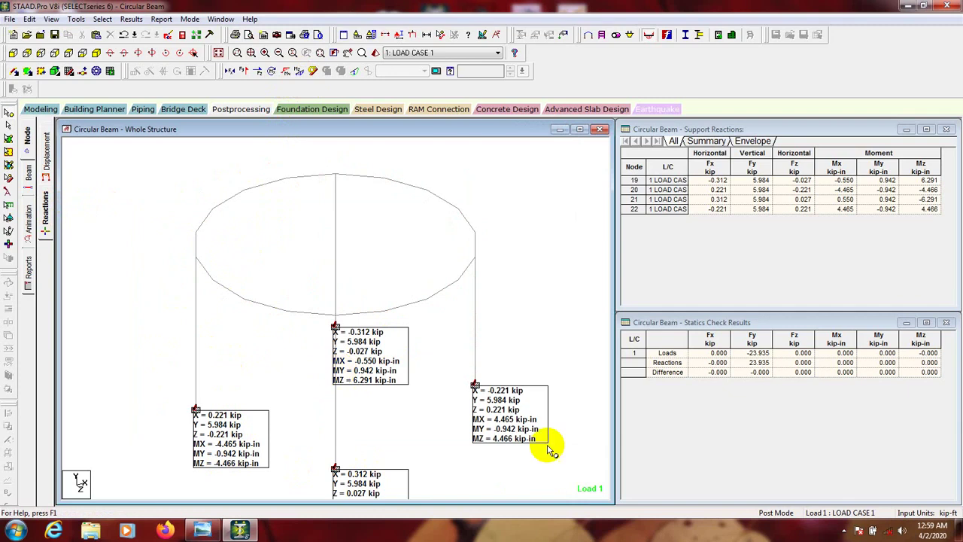
click(8, 205)
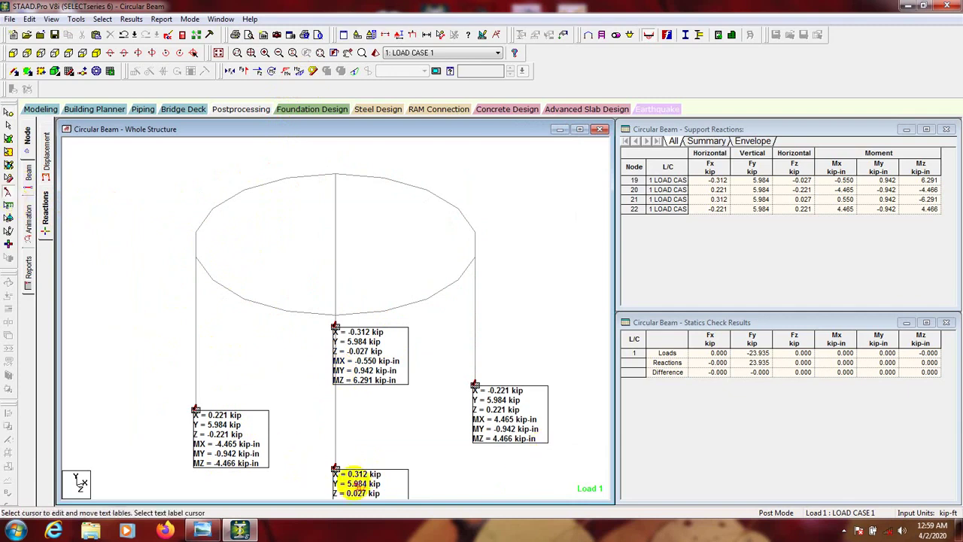
mouse_move(355, 483)
mouse_down()
mouse_move(360, 443)
mouse_move(375, 428)
mouse_up()
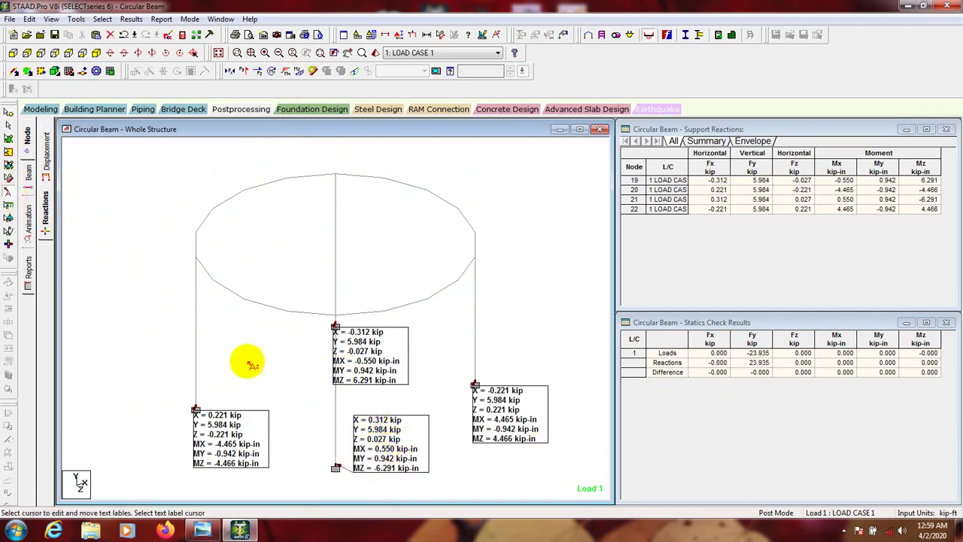